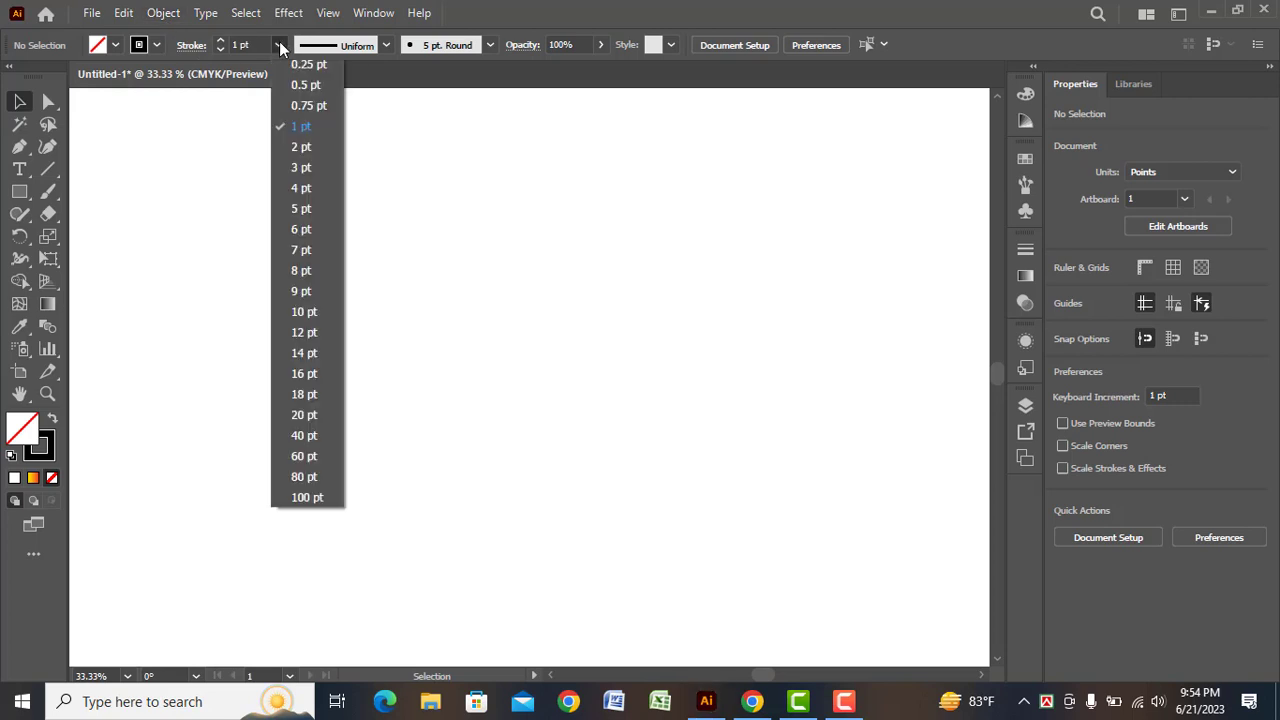
Draw a shallow upward-bowed arc about 719 pt wide with the Pen tool, using a 5 pt stroke
{"action": "left_click", "coordinate": [291, 214]}
{"action": "key", "text": "p"}
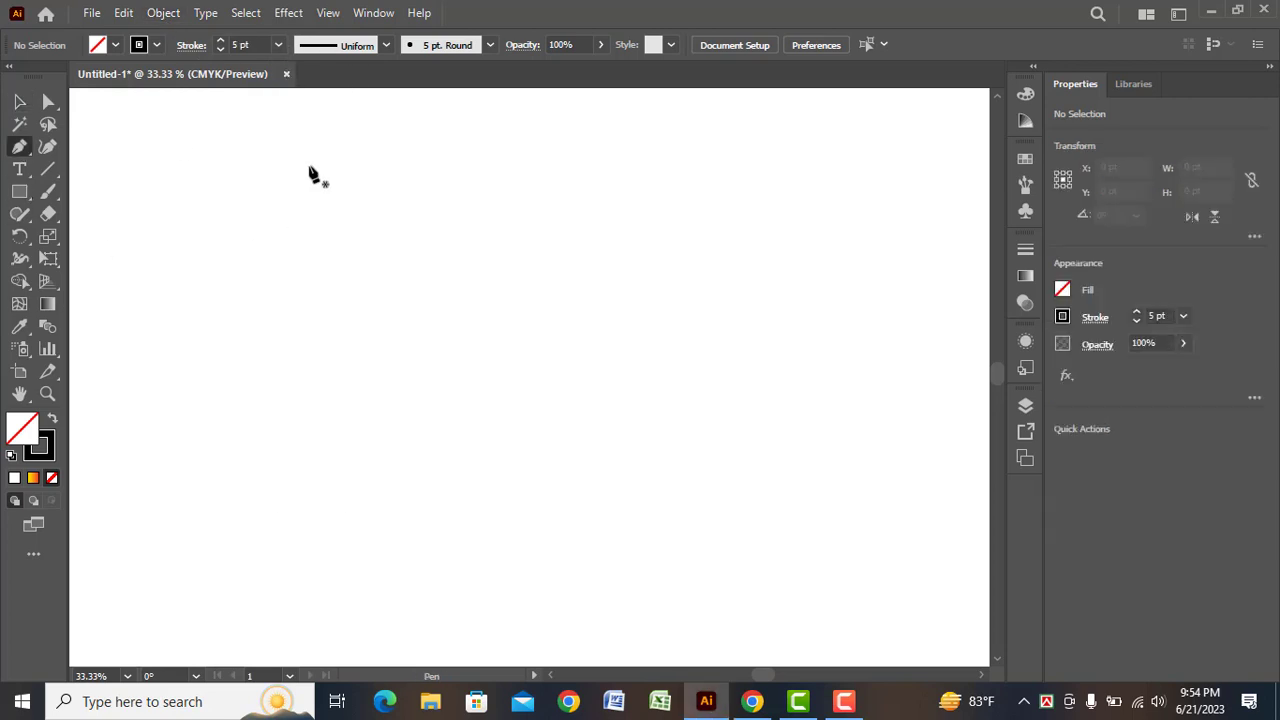
{"action": "left_click", "coordinate": [273, 364]}
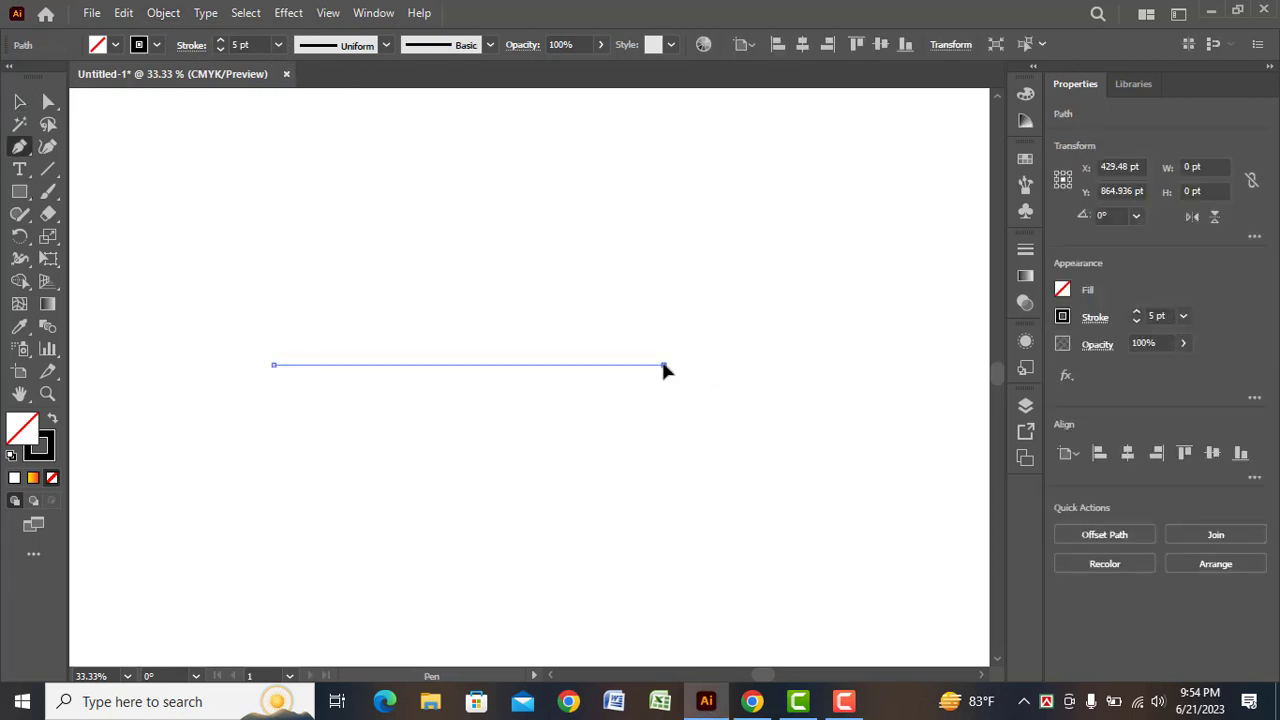
{"action": "left_click_drag", "start_coordinate": [663, 366], "coordinate": [888, 442]}
{"action": "left_click_drag", "start_coordinate": [665, 366], "coordinate": [610, 378]}
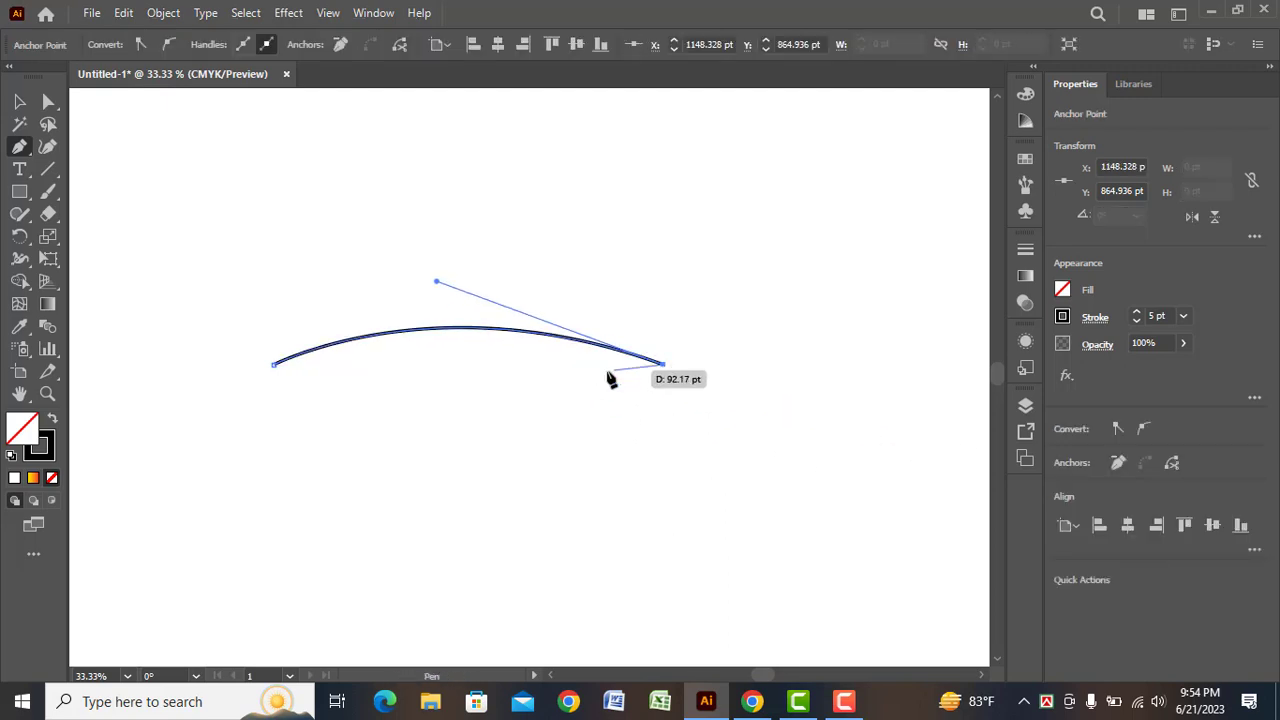
Set the arc's stroke weight to 40 pt and apply the elliptical width profile that tapers both ends
{"action": "left_click", "coordinate": [20, 102]}
{"action": "left_click", "coordinate": [322, 304]}
{"action": "left_click", "coordinate": [367, 337]}
{"action": "left_click", "coordinate": [279, 45]}
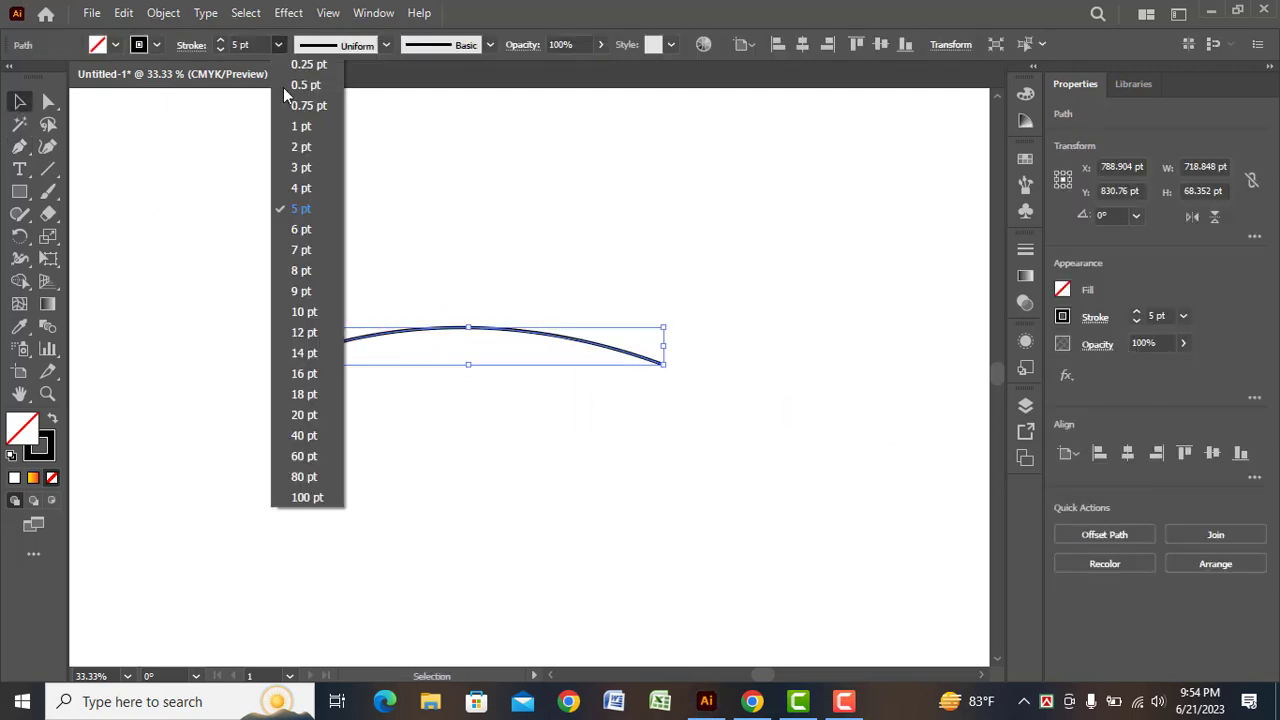
{"action": "left_click", "coordinate": [304, 415]}
{"action": "left_click", "coordinate": [279, 45]}
{"action": "left_click", "coordinate": [304, 435]}
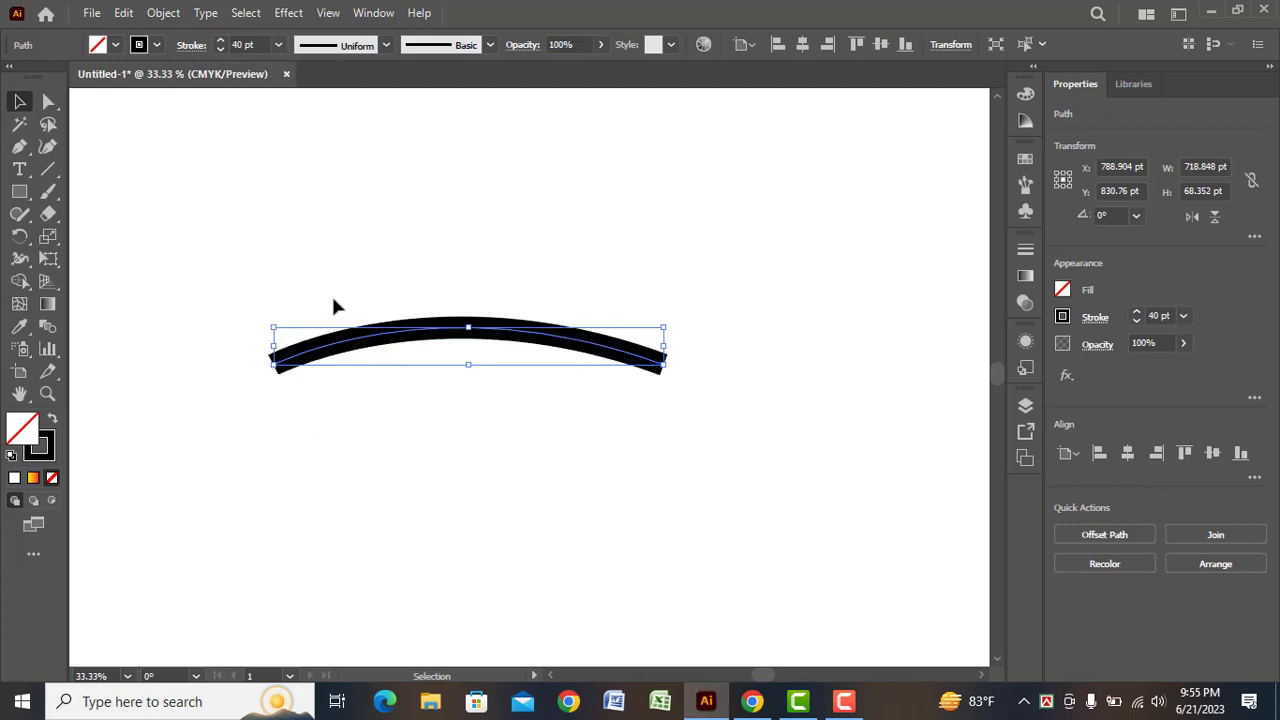
{"action": "left_click", "coordinate": [386, 47]}
{"action": "left_click", "coordinate": [322, 111]}
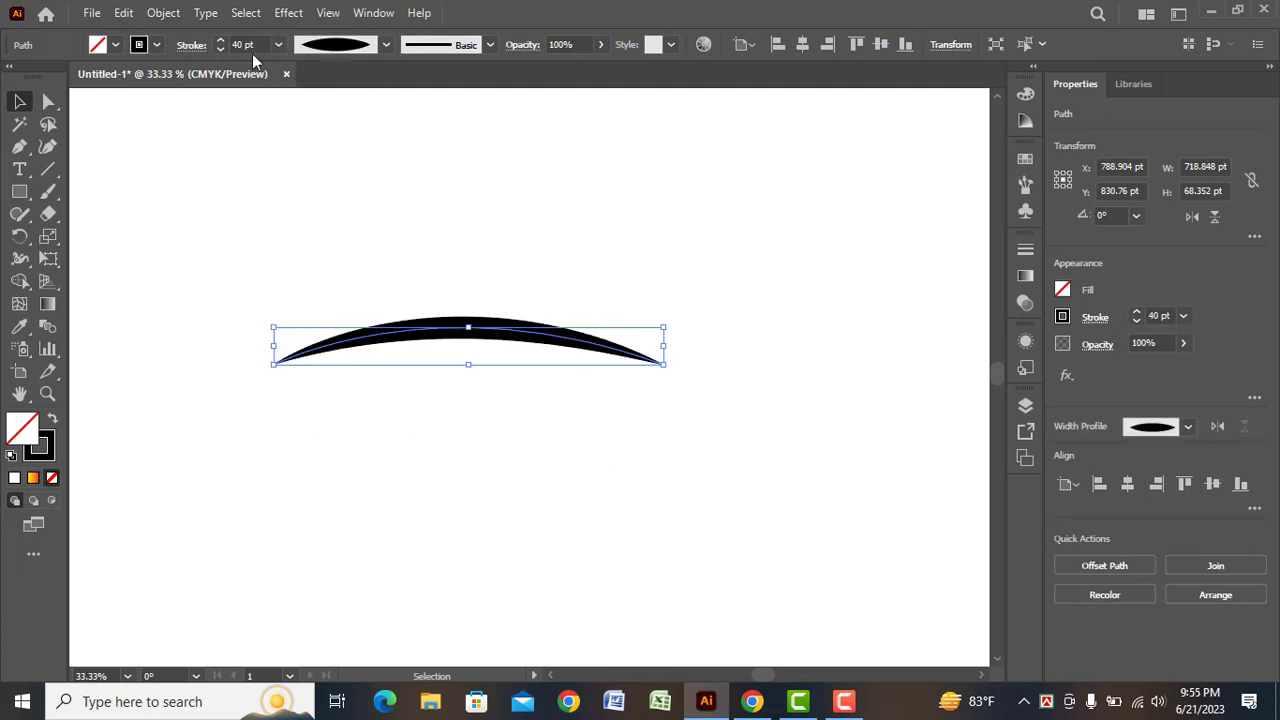
Reduce the arc's stroke weight to 29 pt and move the arc down and to the left on the artboard
{"action": "left_click", "coordinate": [279, 45]}
{"action": "left_click", "coordinate": [221, 49]}
{"action": "left_click", "coordinate": [221, 49]}
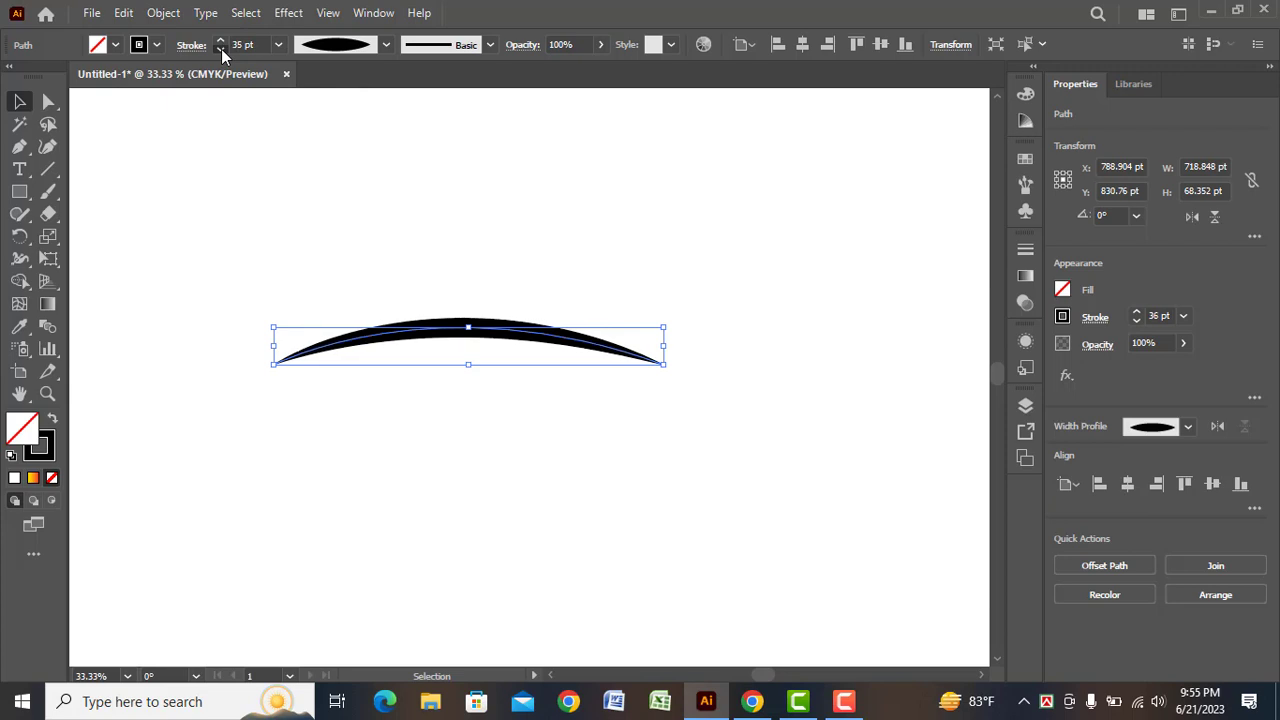
{"action": "left_click", "coordinate": [220, 49]}
{"action": "left_click", "coordinate": [220, 49]}
{"action": "left_click", "coordinate": [220, 49]}
{"action": "left_click", "coordinate": [220, 49]}
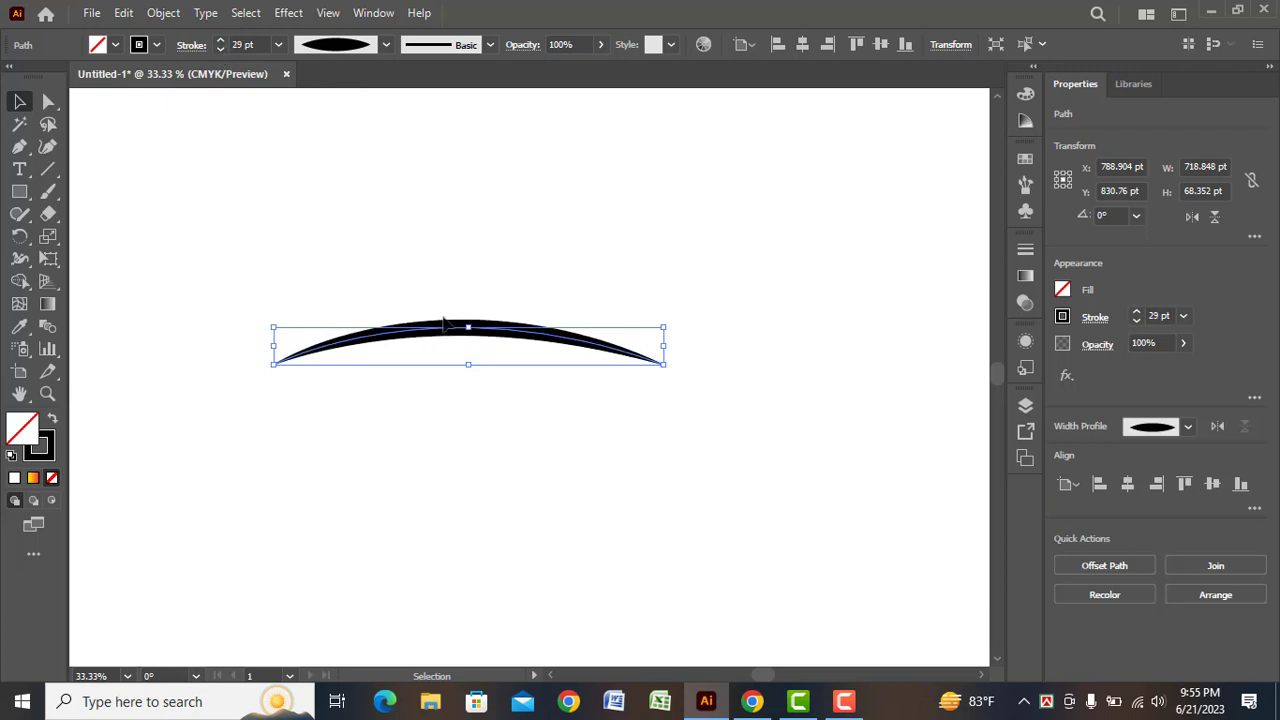
{"action": "left_click", "coordinate": [226, 440]}
{"action": "left_click_drag", "start_coordinate": [463, 338], "coordinate": [349, 367]}
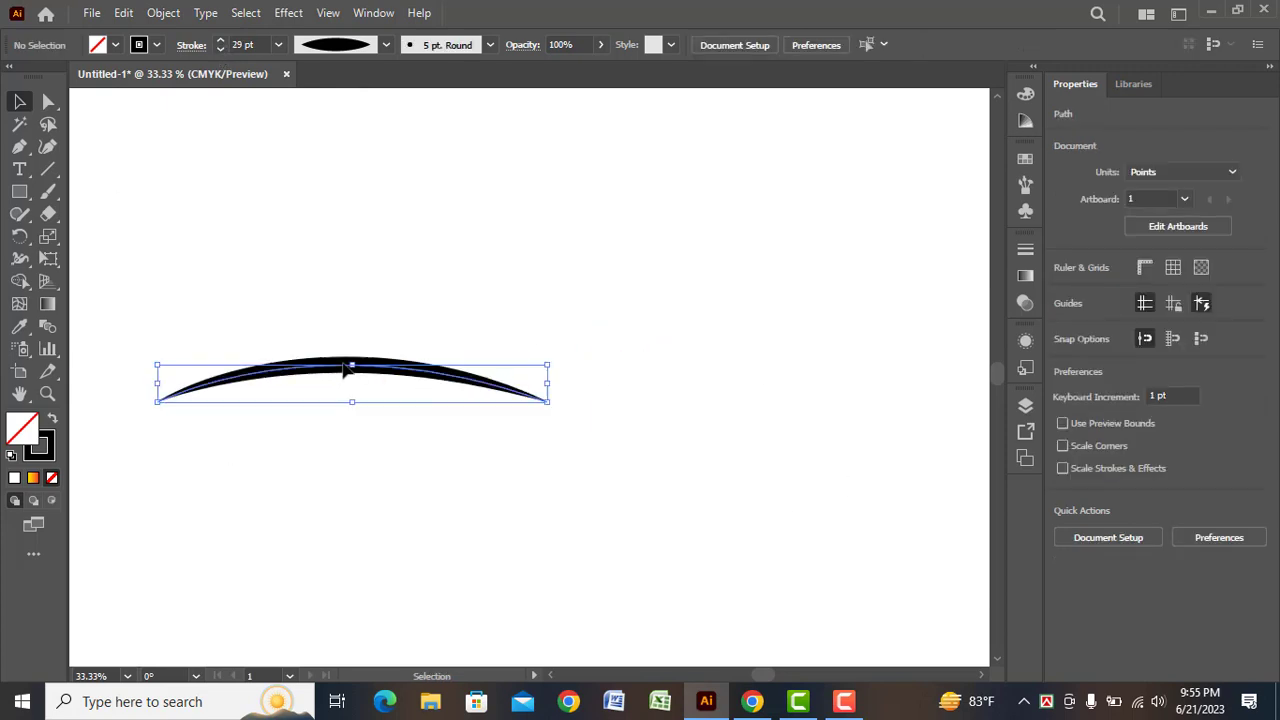
{"action": "left_click", "coordinate": [337, 515]}
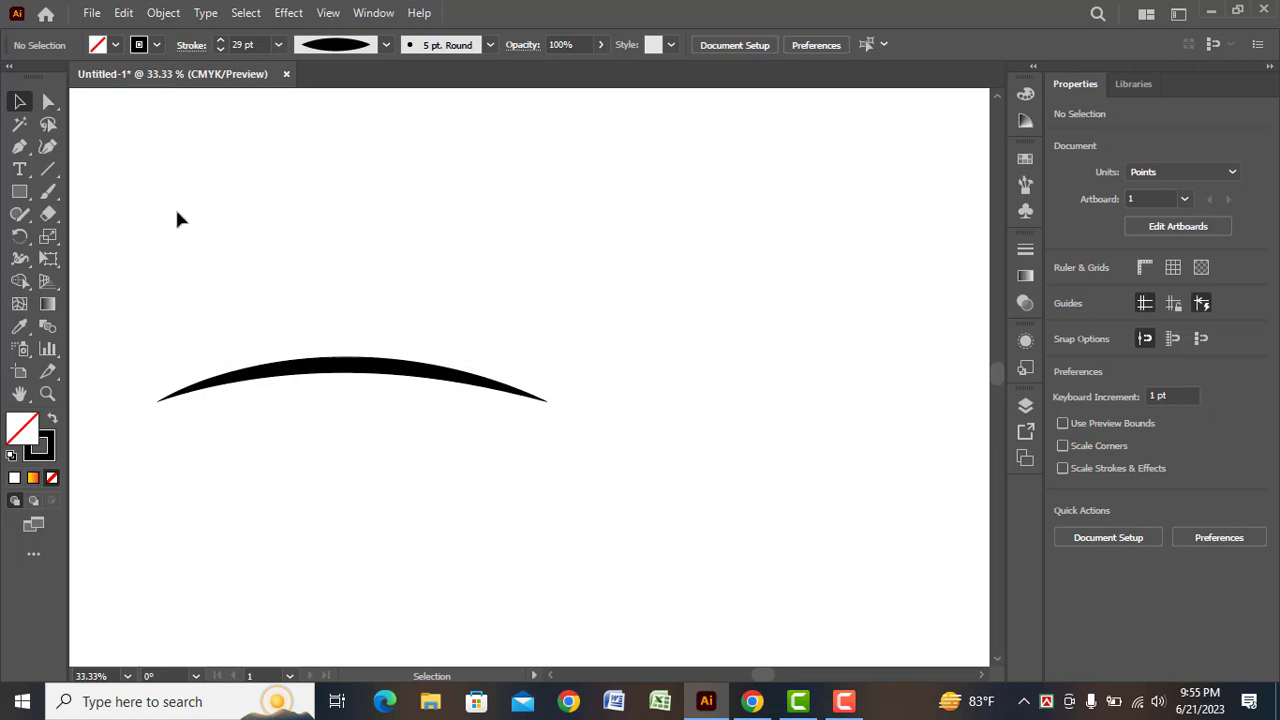
Set the stroke to 5 pt and draw an open M-shaped zigzag of four straight segments above the arc with the Pen tool
{"action": "left_click", "coordinate": [19, 148]}
{"action": "left_click", "coordinate": [278, 44]}
{"action": "left_click", "coordinate": [298, 209]}
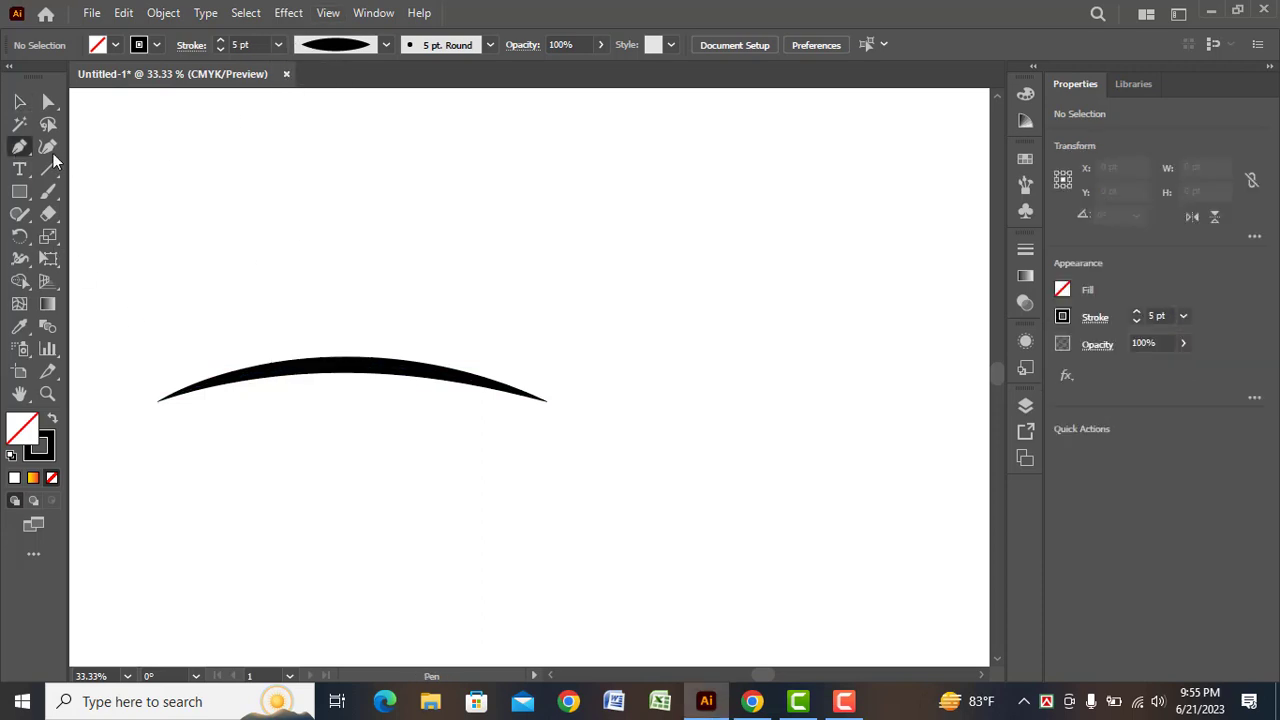
{"action": "left_click", "coordinate": [205, 316]}
{"action": "left_click", "coordinate": [288, 256]}
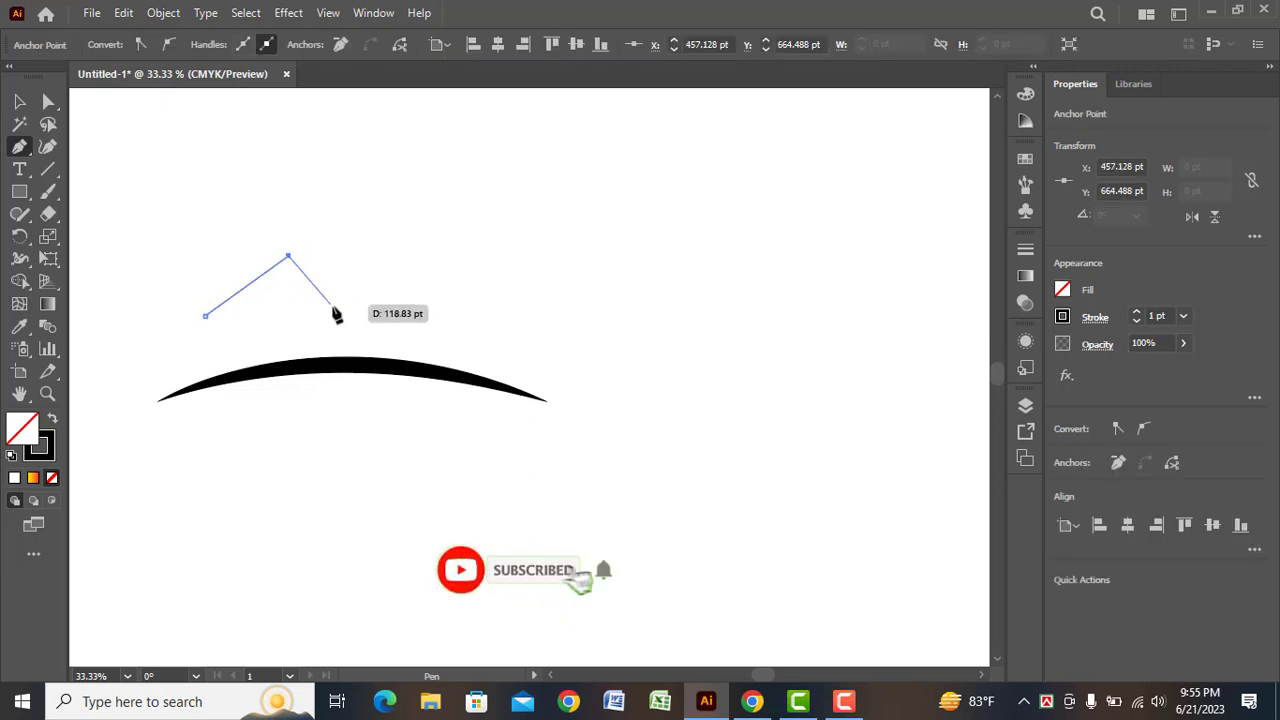
{"action": "left_click", "coordinate": [373, 328]}
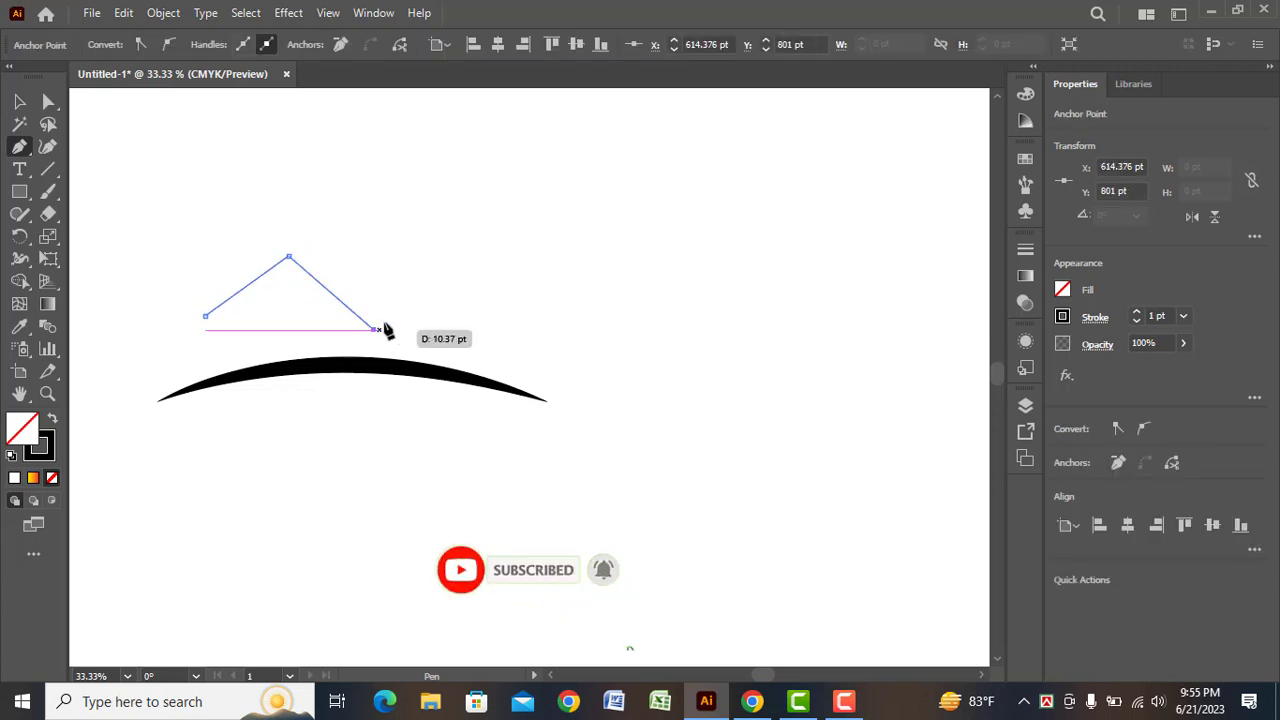
{"action": "left_click", "coordinate": [472, 258]}
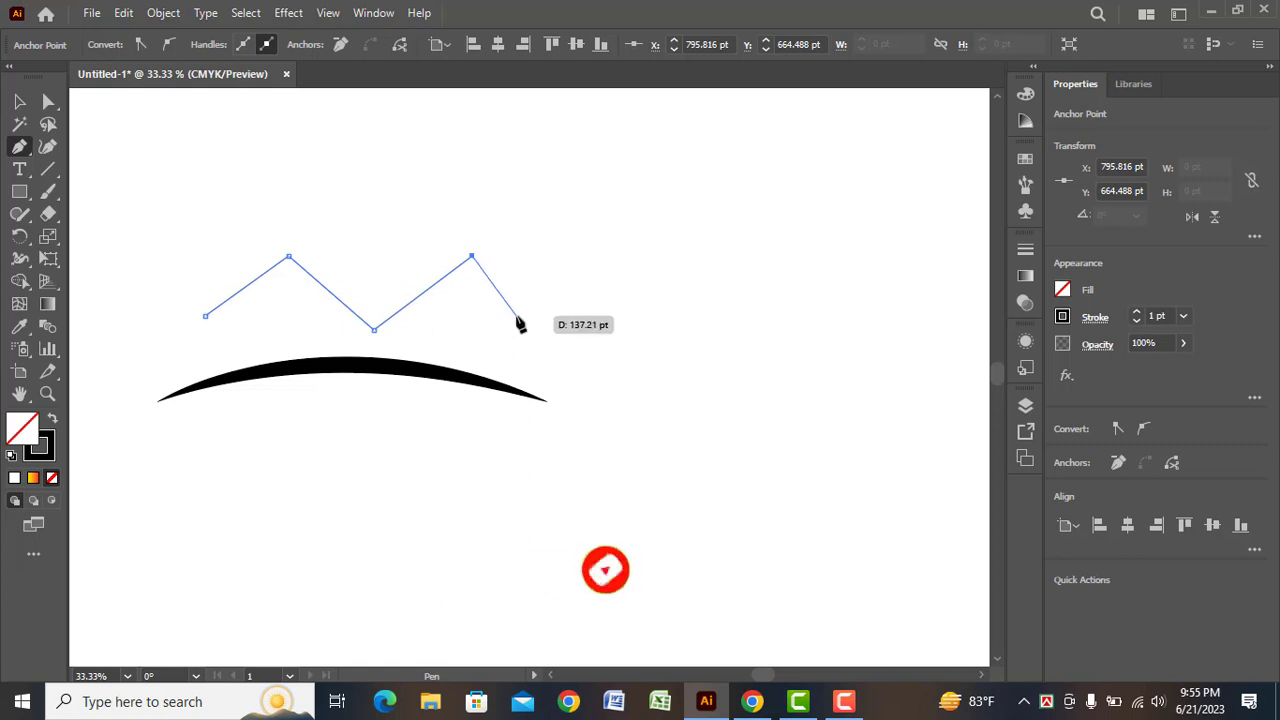
{"action": "left_click", "coordinate": [519, 318]}
Continue the zigzag path back along its upper side and close it into a thin M-shaped roof band
{"action": "left_click_drag", "start_coordinate": [523, 299], "coordinate": [476, 240]}
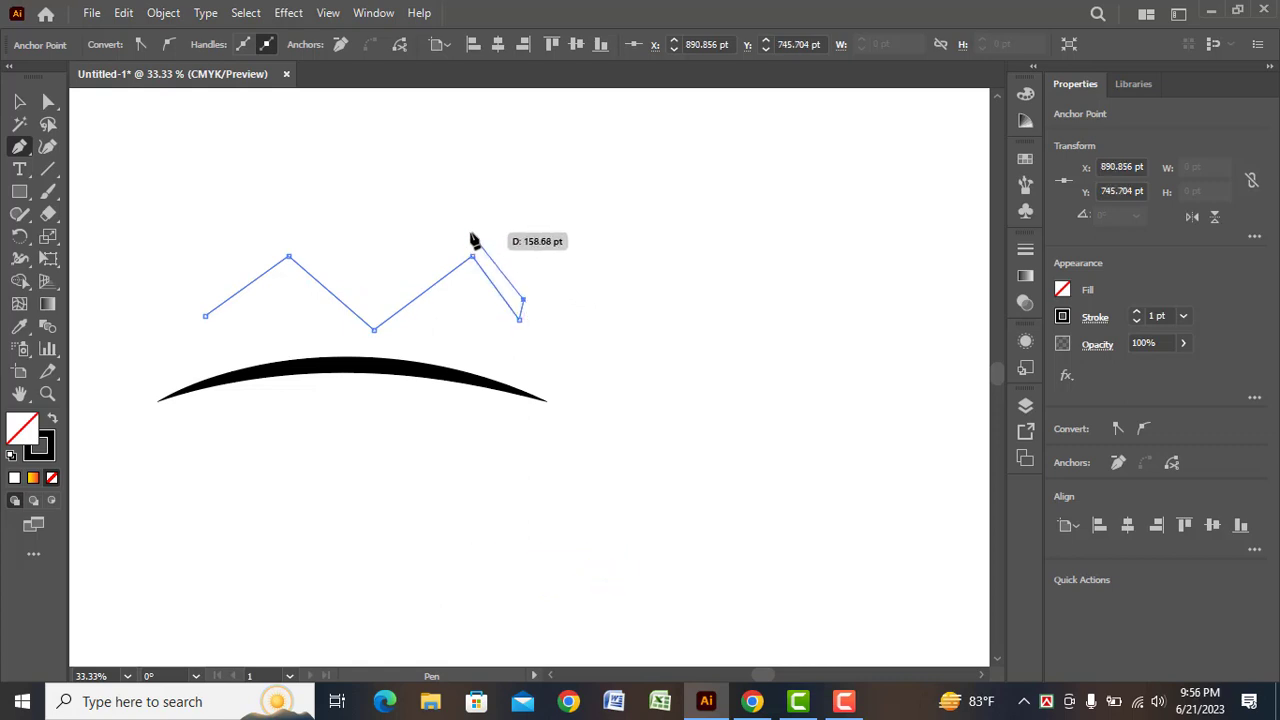
{"action": "left_click", "coordinate": [470, 234]}
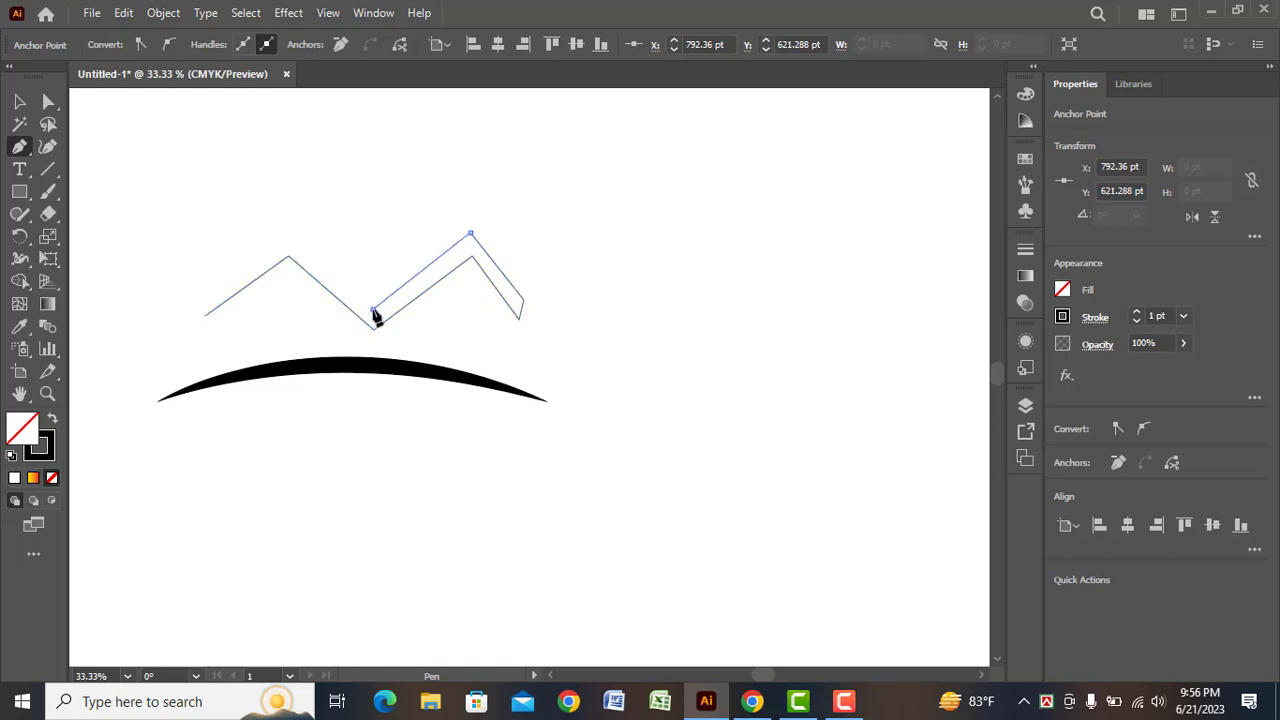
{"action": "left_click", "coordinate": [284, 233]}
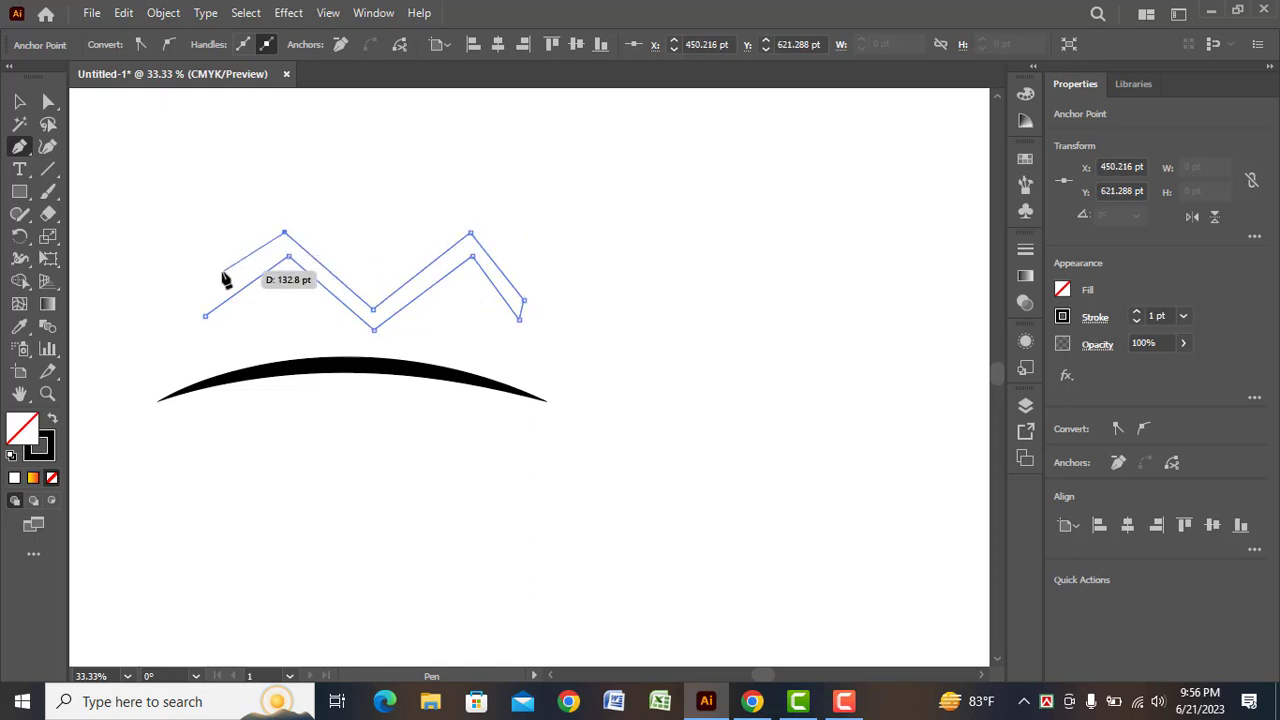
{"action": "left_click", "coordinate": [182, 317]}
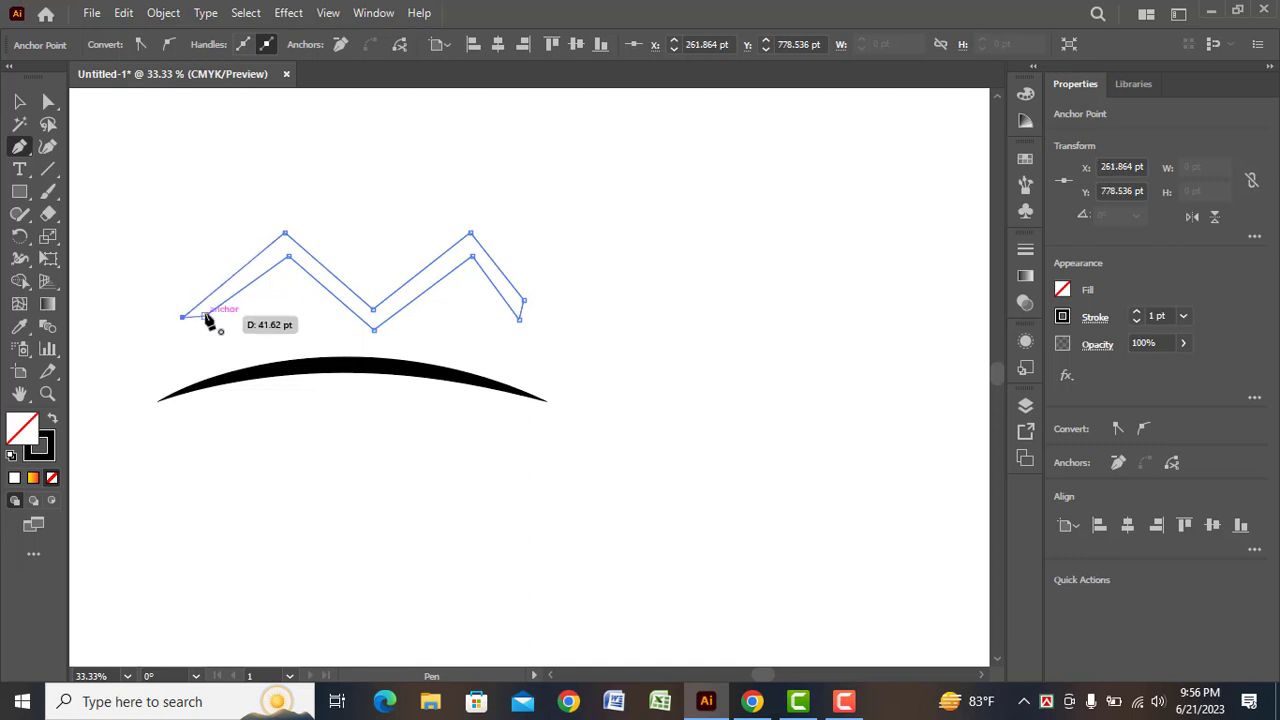
{"action": "left_click", "coordinate": [205, 317]}
Move the M-shaped roof band down and left so its middle point sits just above the arc's crest
{"action": "left_click", "coordinate": [18, 104]}
{"action": "left_click", "coordinate": [457, 366]}
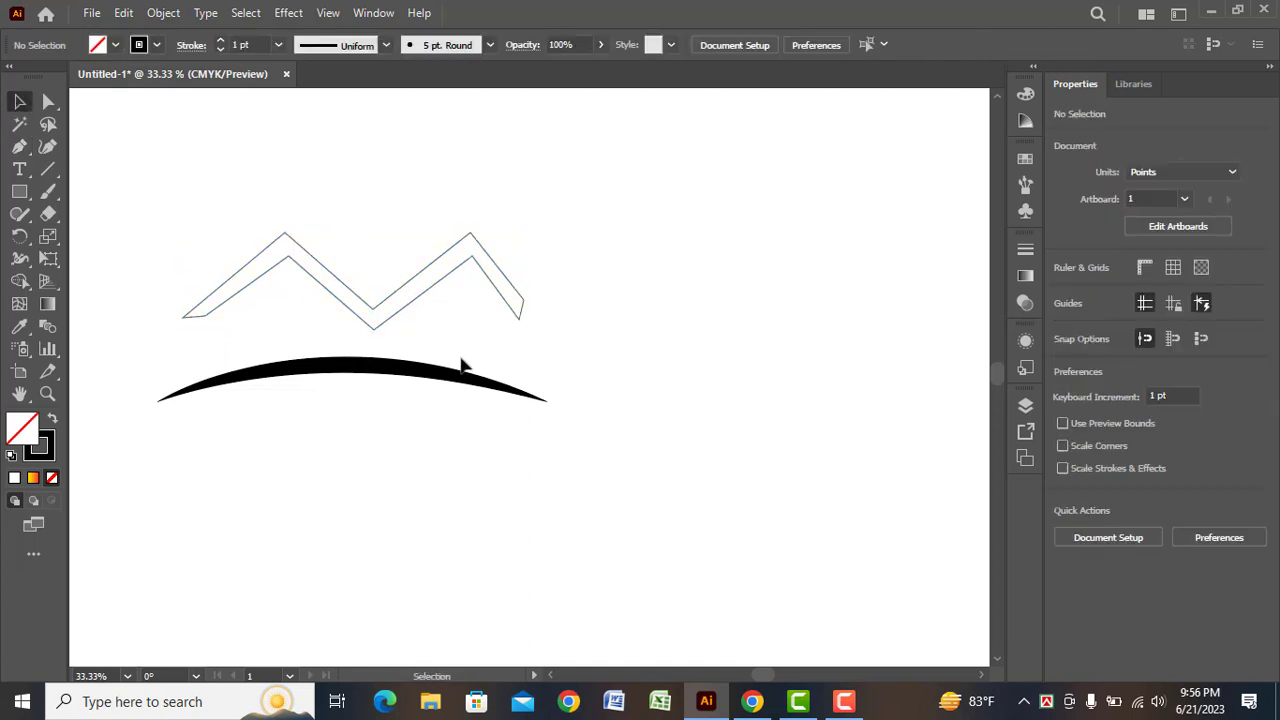
{"action": "left_click_drag", "start_coordinate": [371, 337], "coordinate": [350, 362]}
{"action": "left_click", "coordinate": [522, 352]}
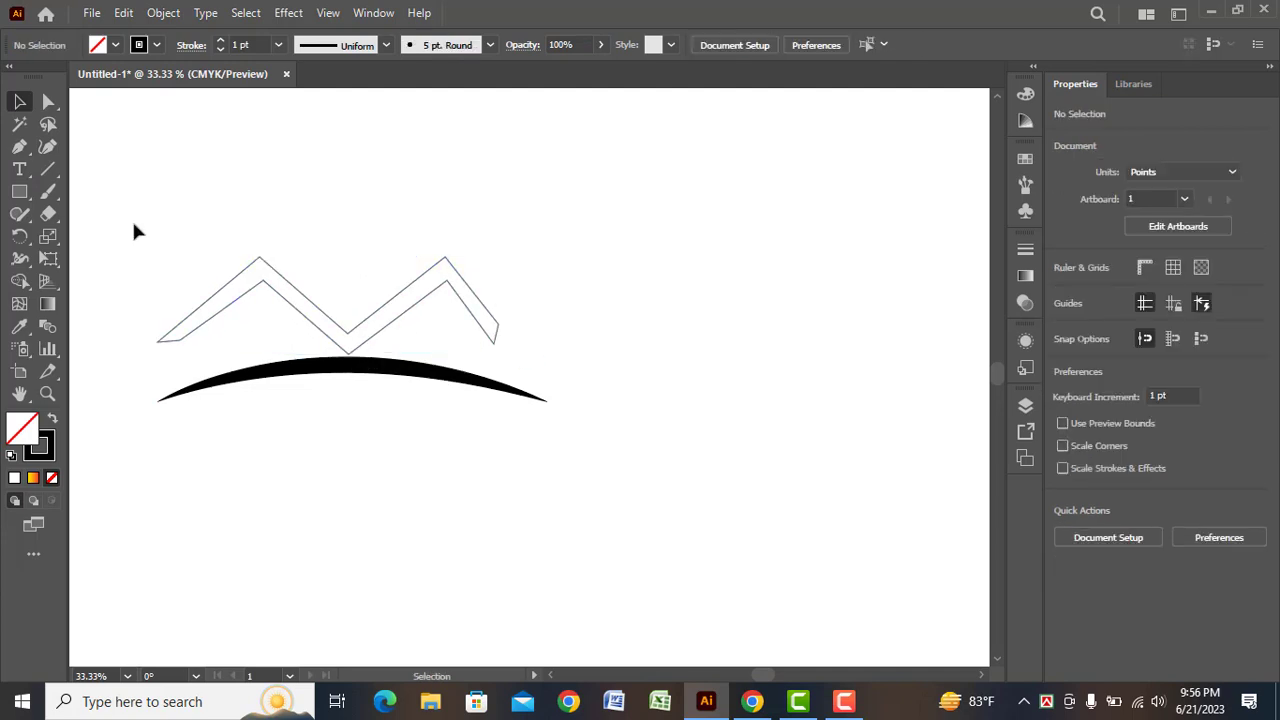
Fill the M-shaped roof band with red and deselect it
{"action": "left_click", "coordinate": [270, 275]}
{"action": "left_click", "coordinate": [114, 45]}
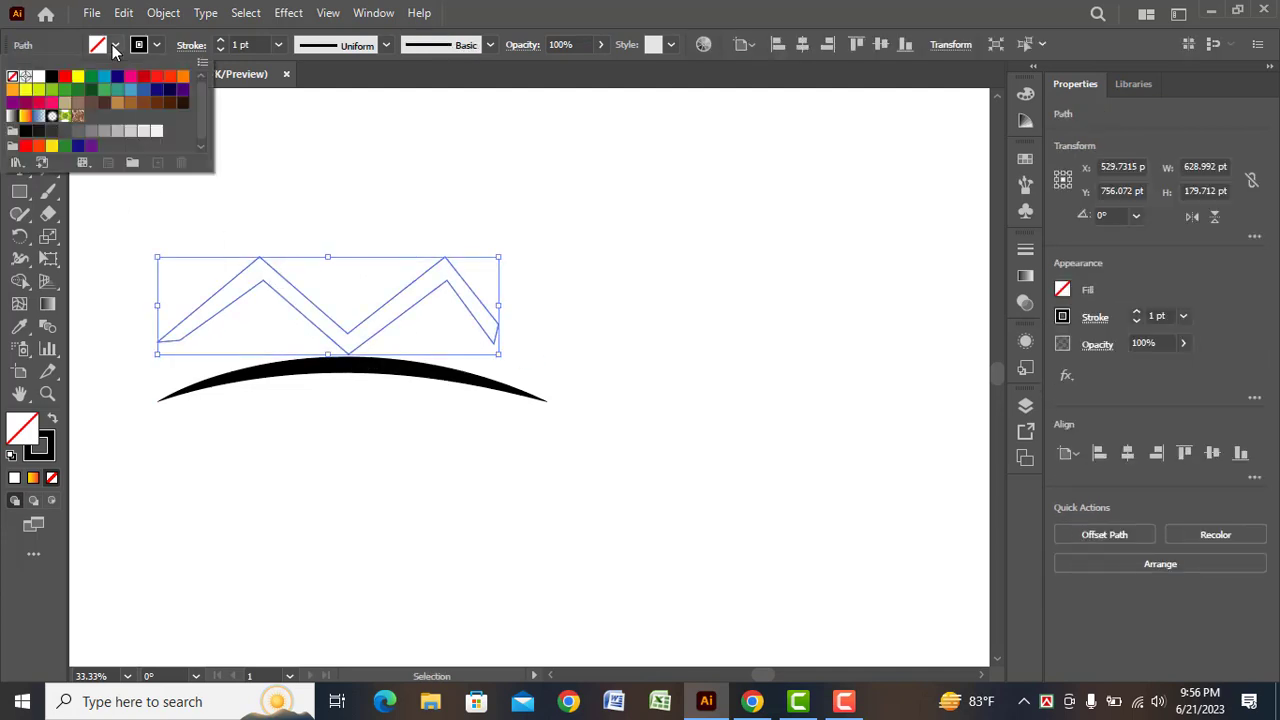
{"action": "left_click", "coordinate": [66, 78]}
{"action": "left_click", "coordinate": [155, 240]}
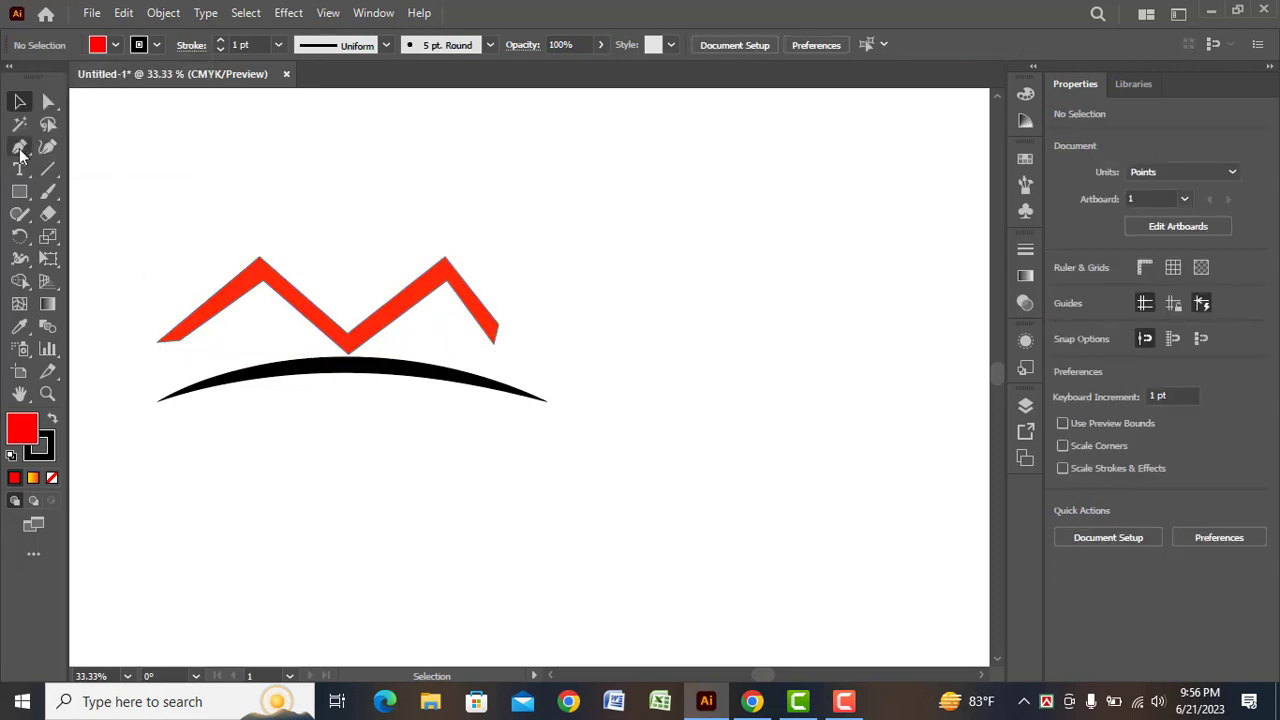
Set the stroke to none and draw a closed, red-filled, four-point V shape with the Pen tool inside the roof band's valley
{"action": "left_click", "coordinate": [157, 45]}
{"action": "left_click", "coordinate": [14, 79]}
{"action": "left_click", "coordinate": [8, 189]}
{"action": "left_click", "coordinate": [19, 148]}
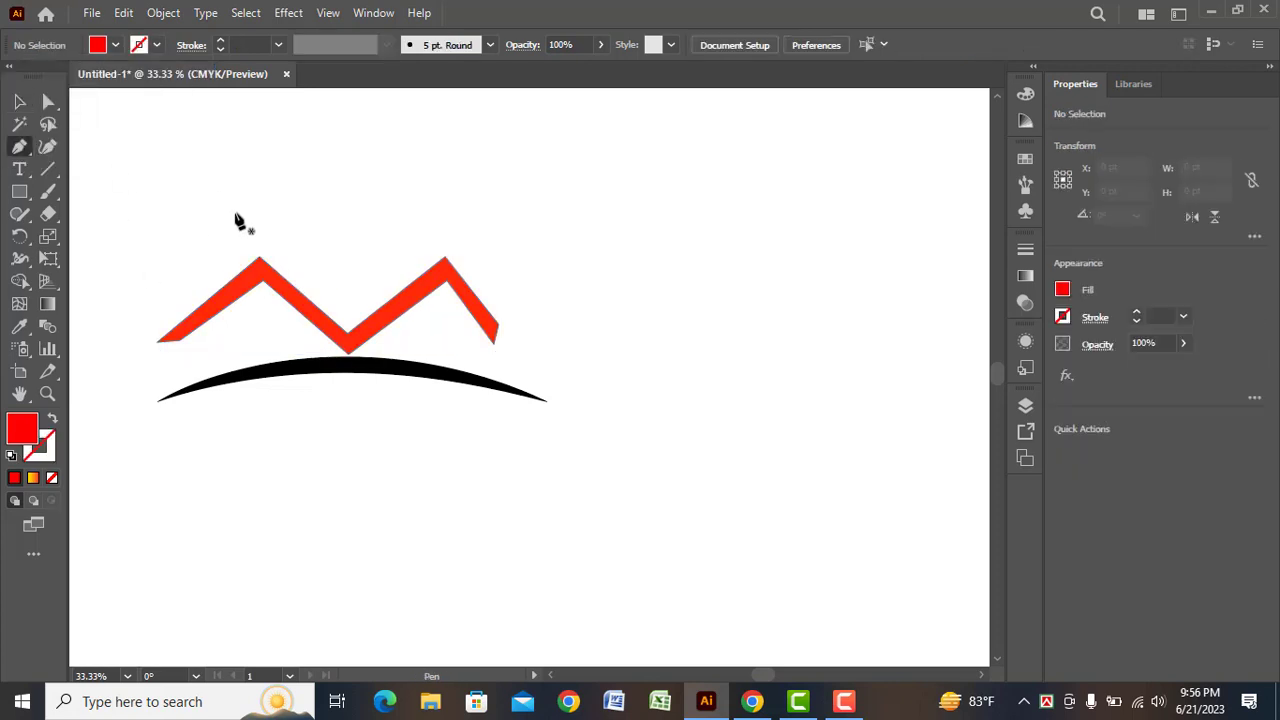
{"action": "left_click", "coordinate": [261, 244]}
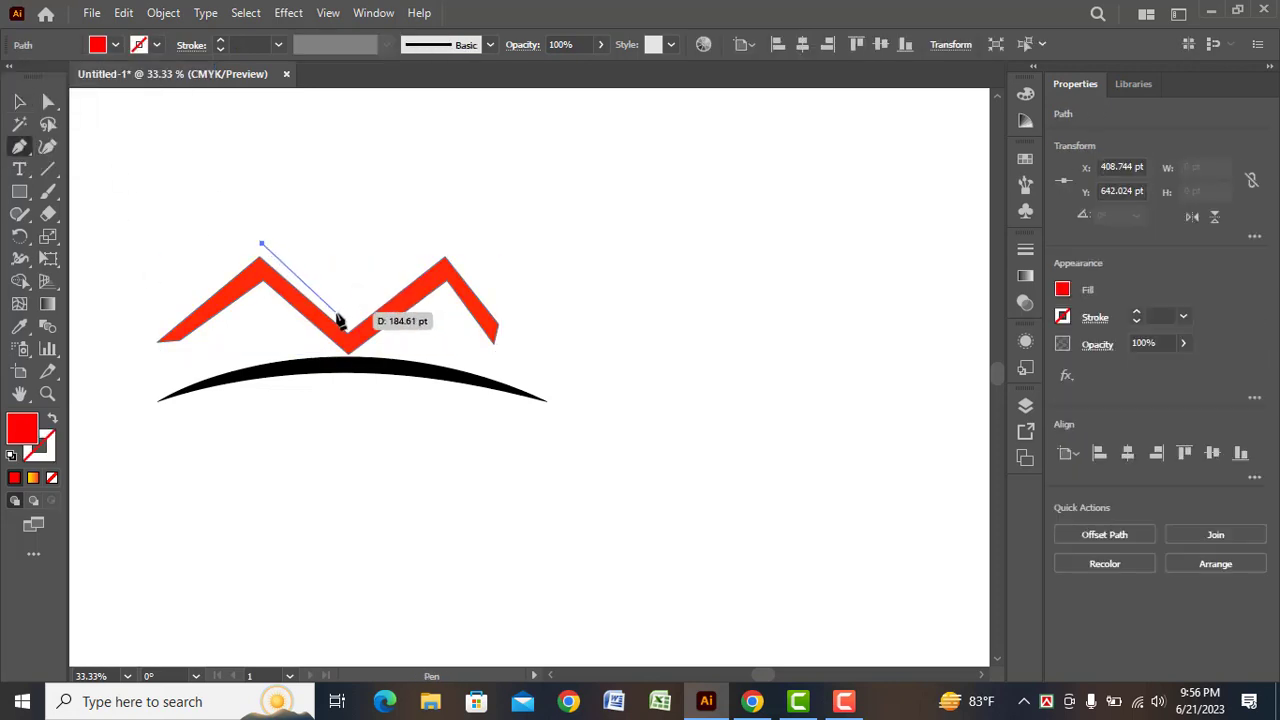
{"action": "left_click", "coordinate": [346, 320]}
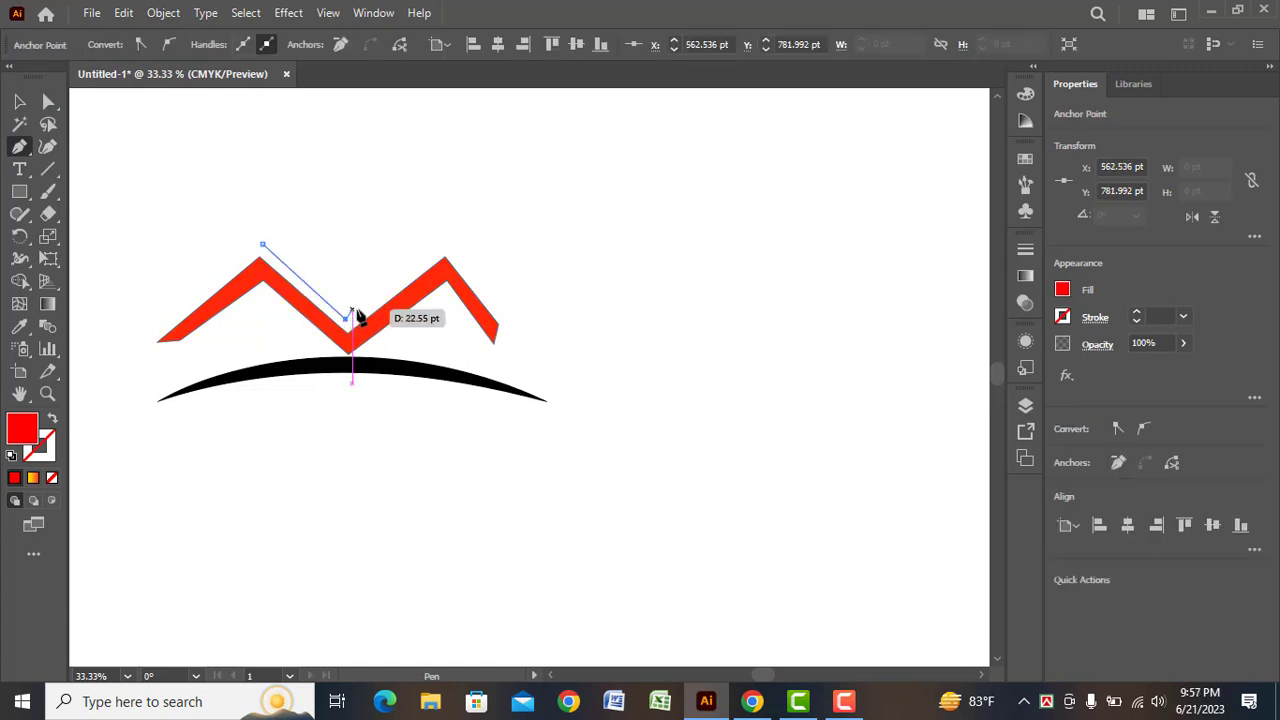
{"action": "left_click", "coordinate": [442, 251]}
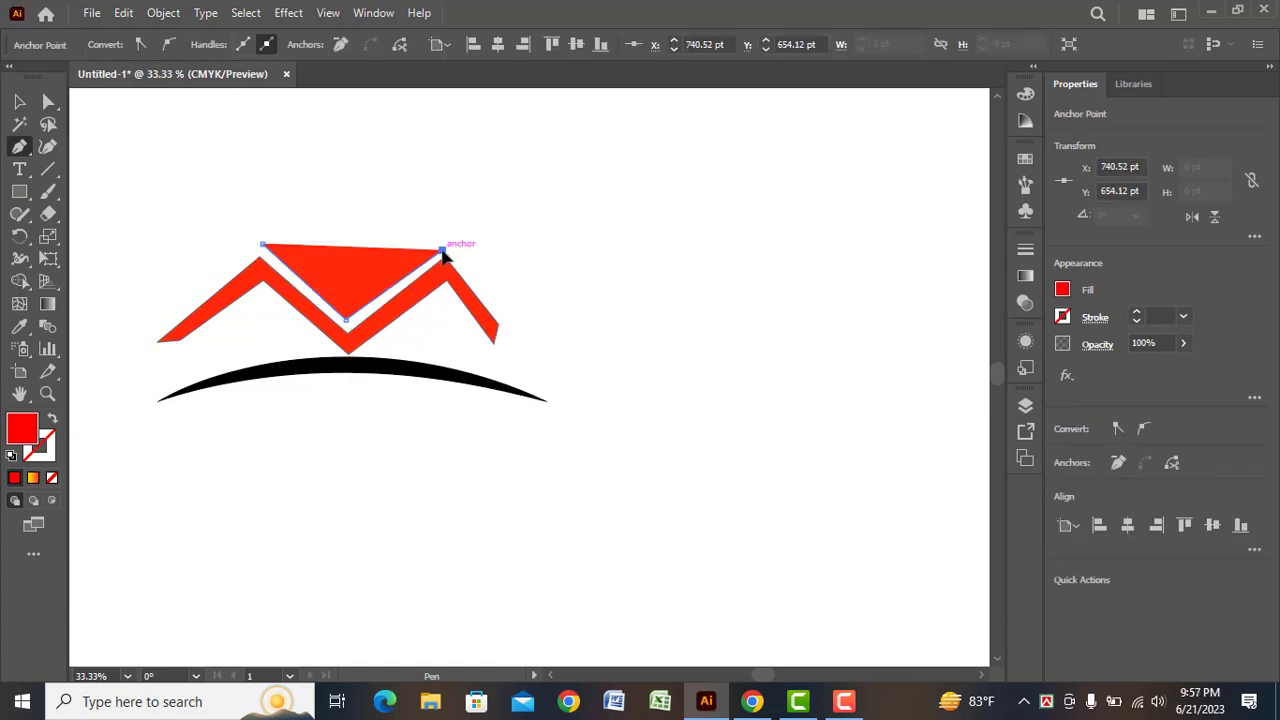
{"action": "left_click", "coordinate": [346, 268]}
{"action": "left_click", "coordinate": [262, 244]}
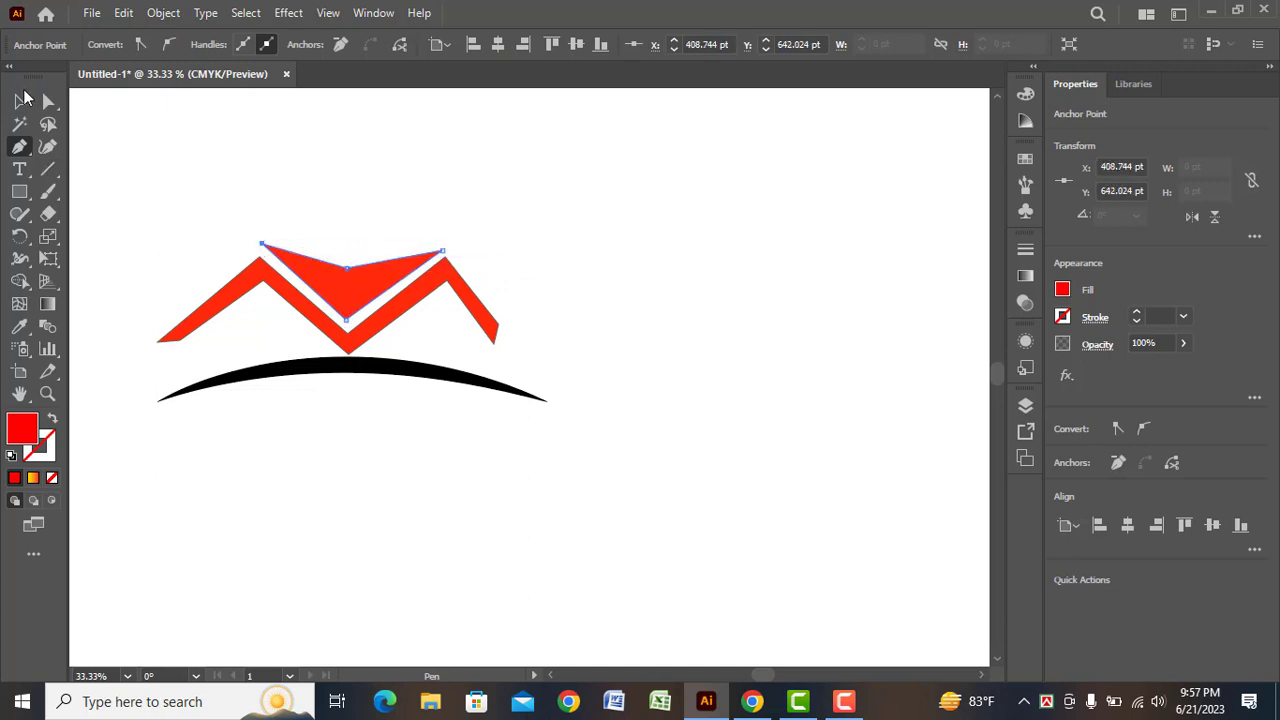
Nudge the red V shape slightly down toward the roof band and deselect it
{"action": "left_click", "coordinate": [20, 100]}
{"action": "left_click", "coordinate": [337, 285]}
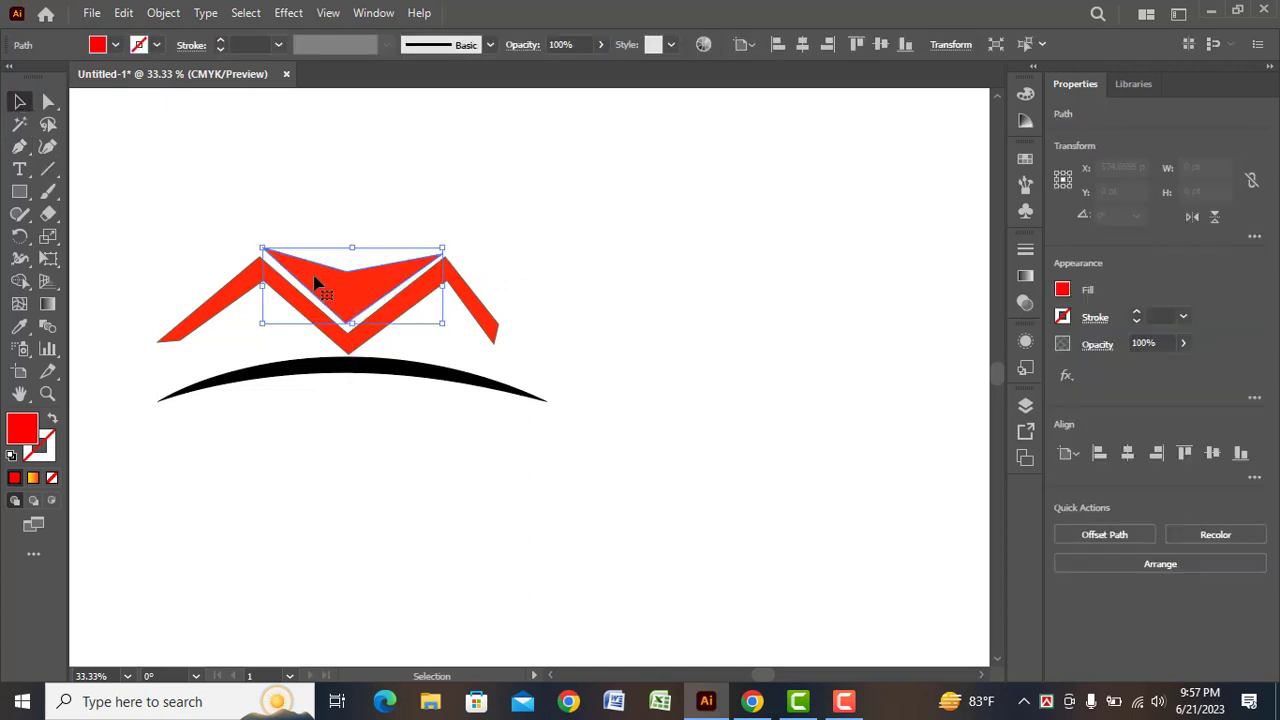
{"action": "left_click", "coordinate": [507, 240]}
Draw a closed six-point chevron roof outline above the red V shape with the Pen tool, using no fill and a 5 pt red stroke
{"action": "left_click", "coordinate": [116, 45]}
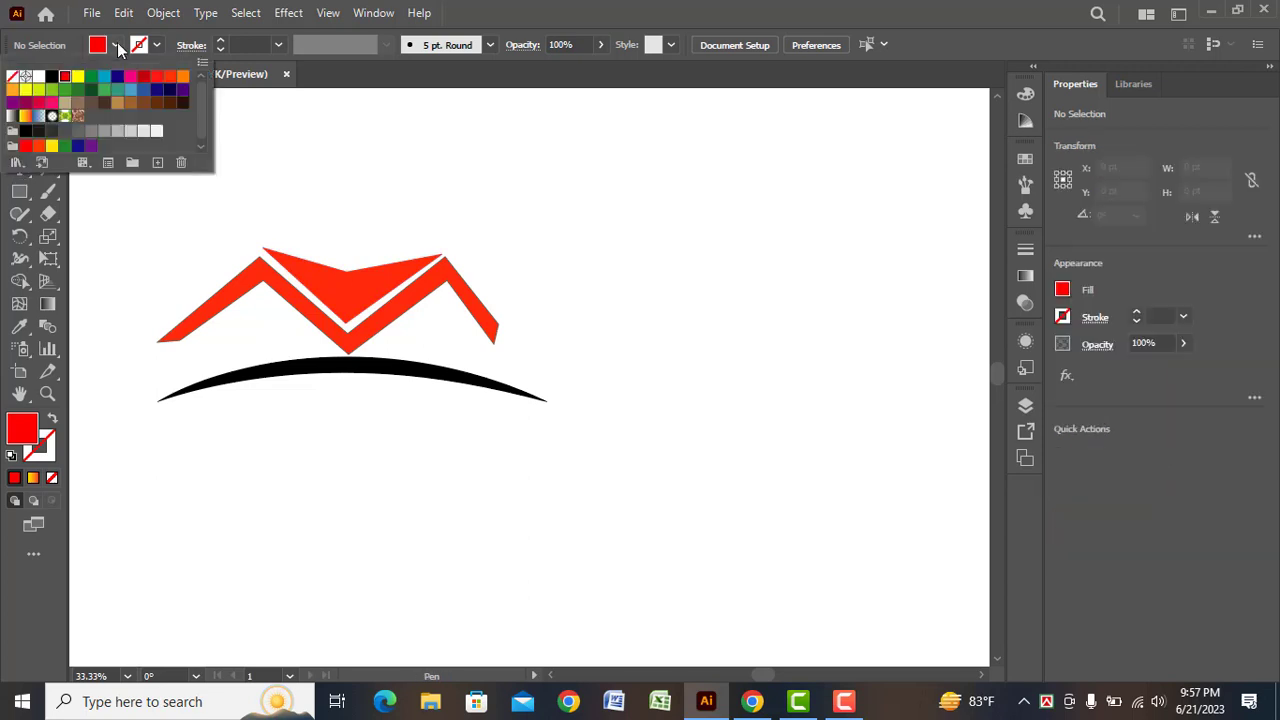
{"action": "left_click", "coordinate": [13, 77]}
{"action": "left_click", "coordinate": [157, 46]}
{"action": "left_click", "coordinate": [69, 80]}
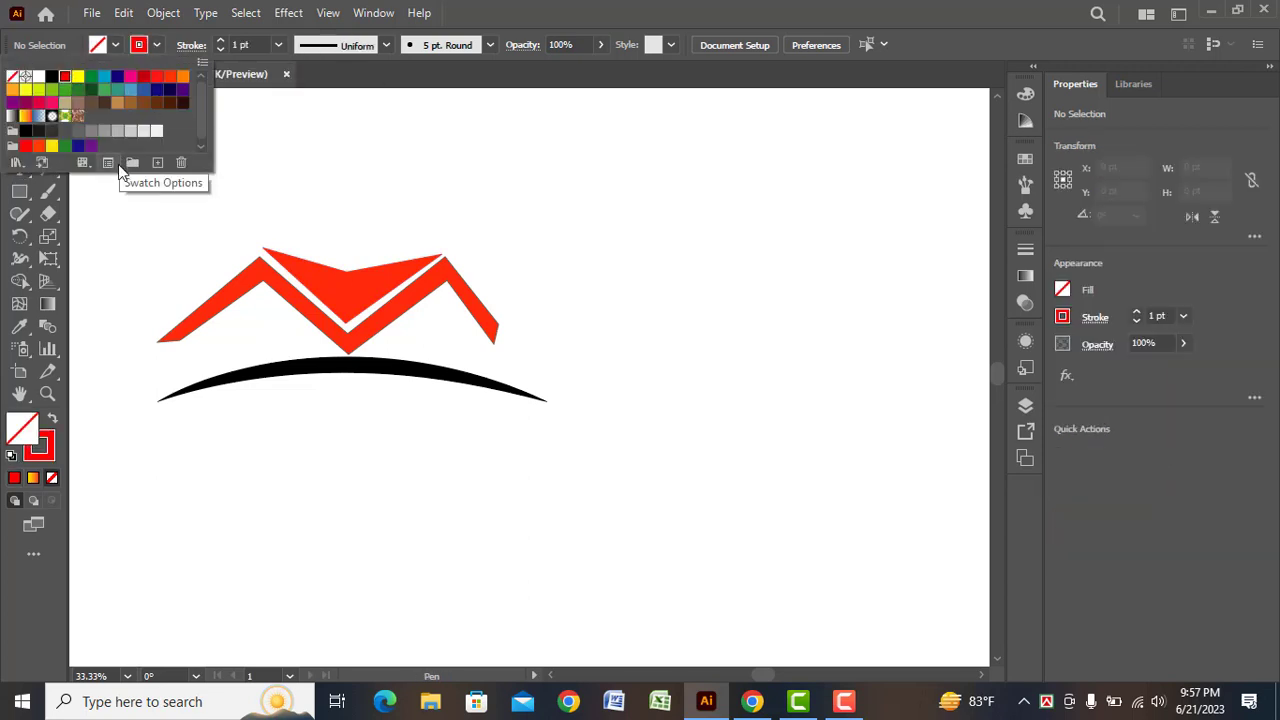
{"action": "left_click", "coordinate": [278, 45]}
{"action": "left_click", "coordinate": [293, 188]}
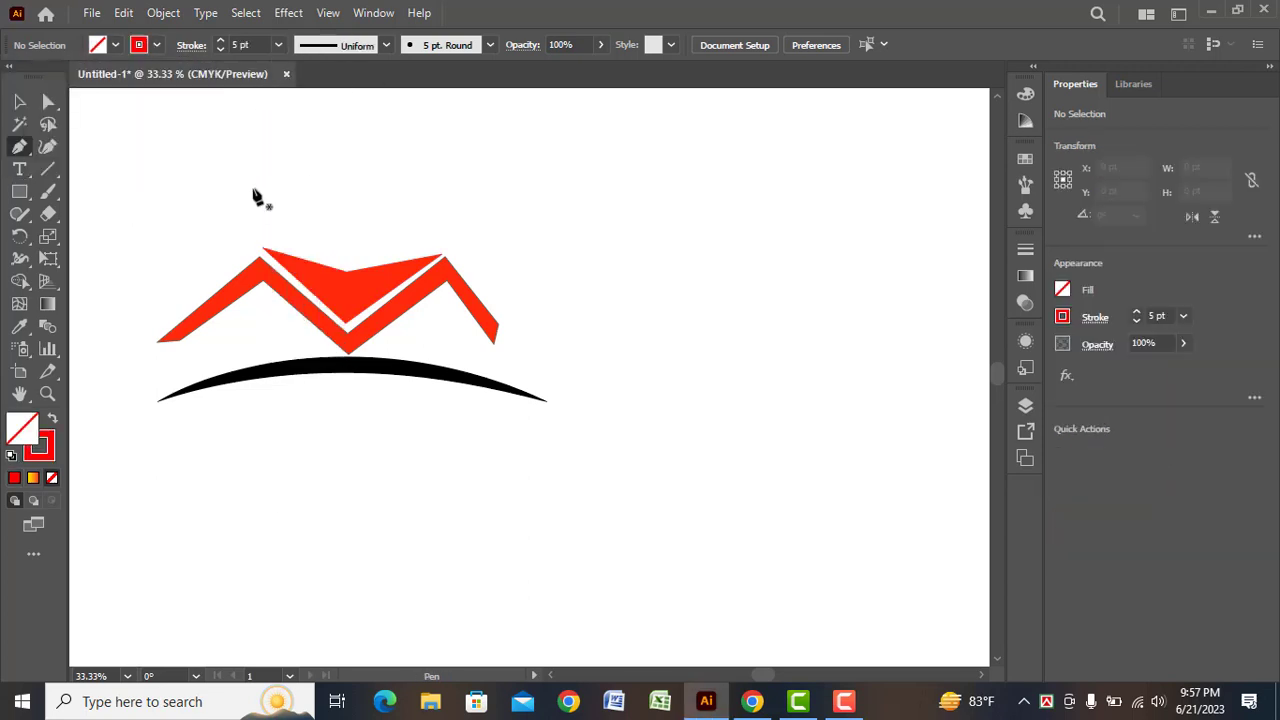
{"action": "left_click", "coordinate": [278, 235]}
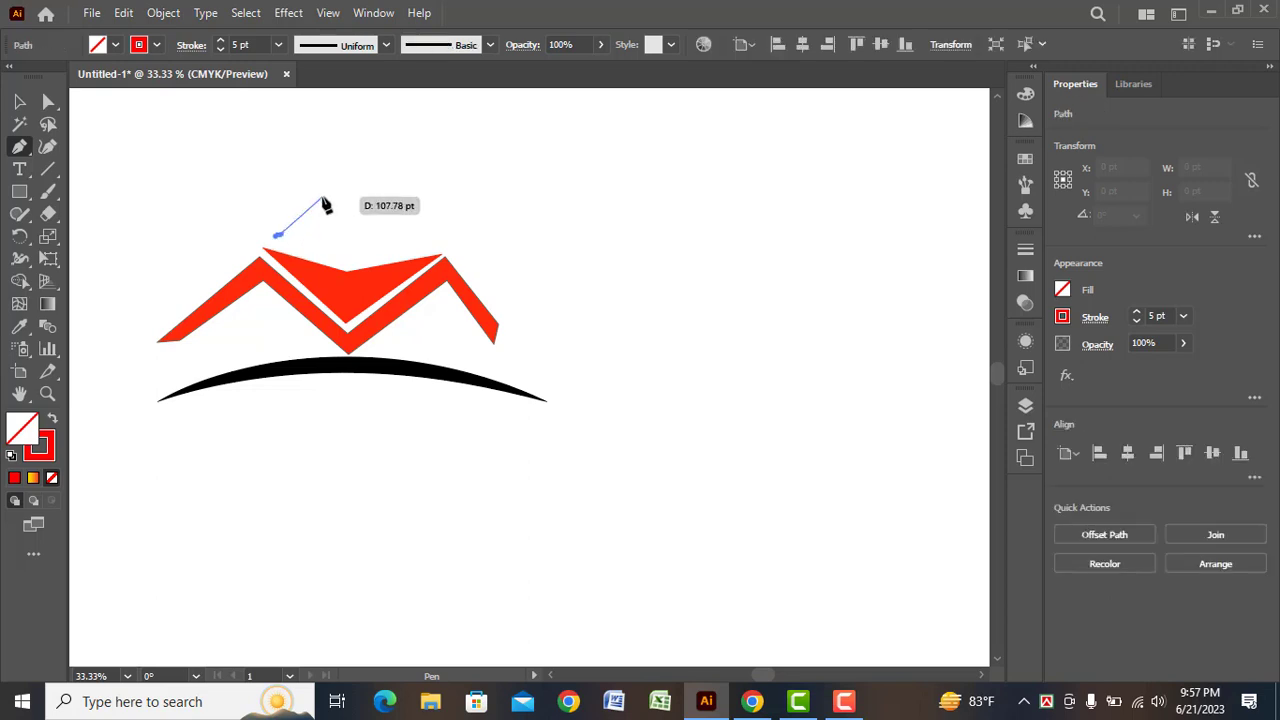
{"action": "left_click", "coordinate": [346, 191]}
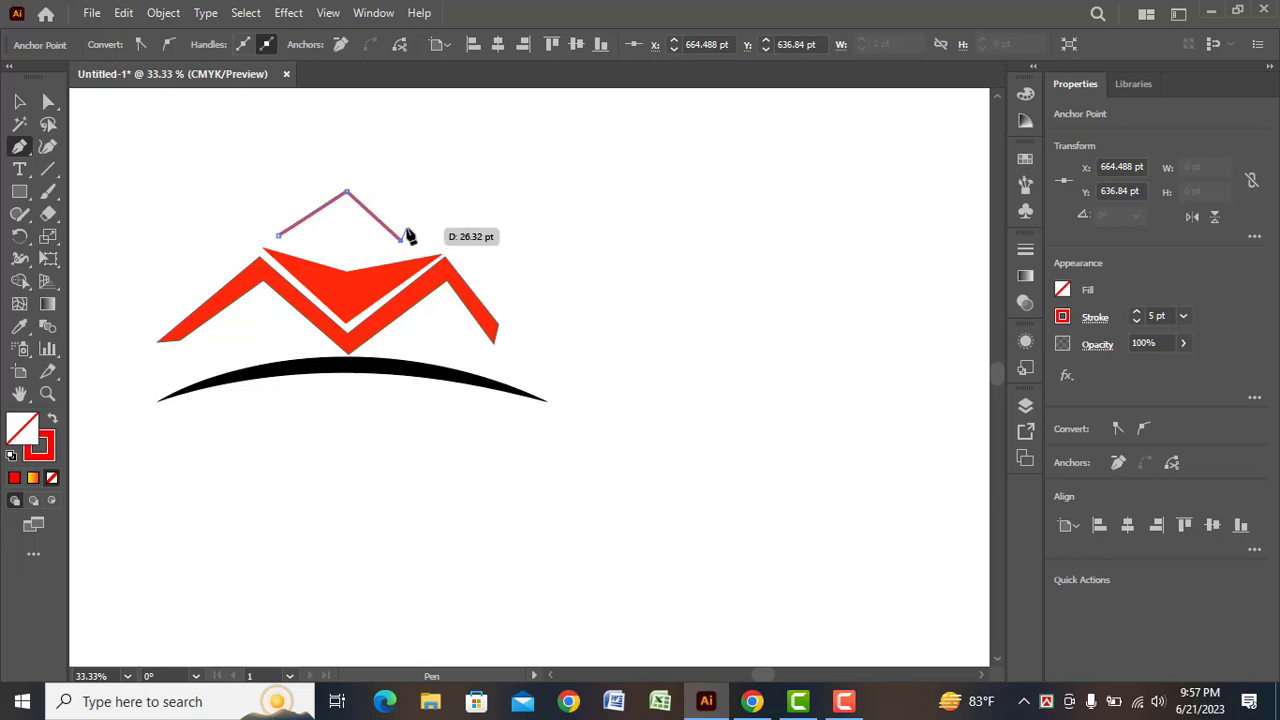
{"action": "left_click_drag", "start_coordinate": [408, 236], "coordinate": [352, 180]}
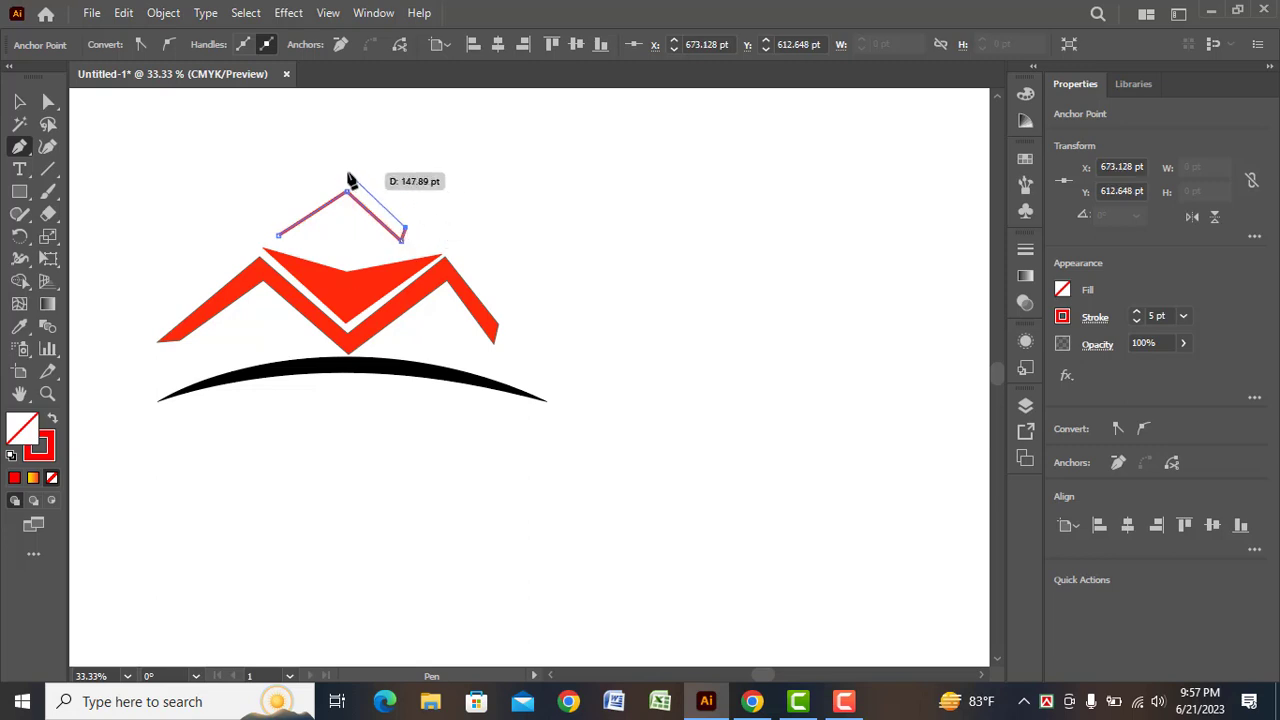
{"action": "left_click", "coordinate": [347, 173]}
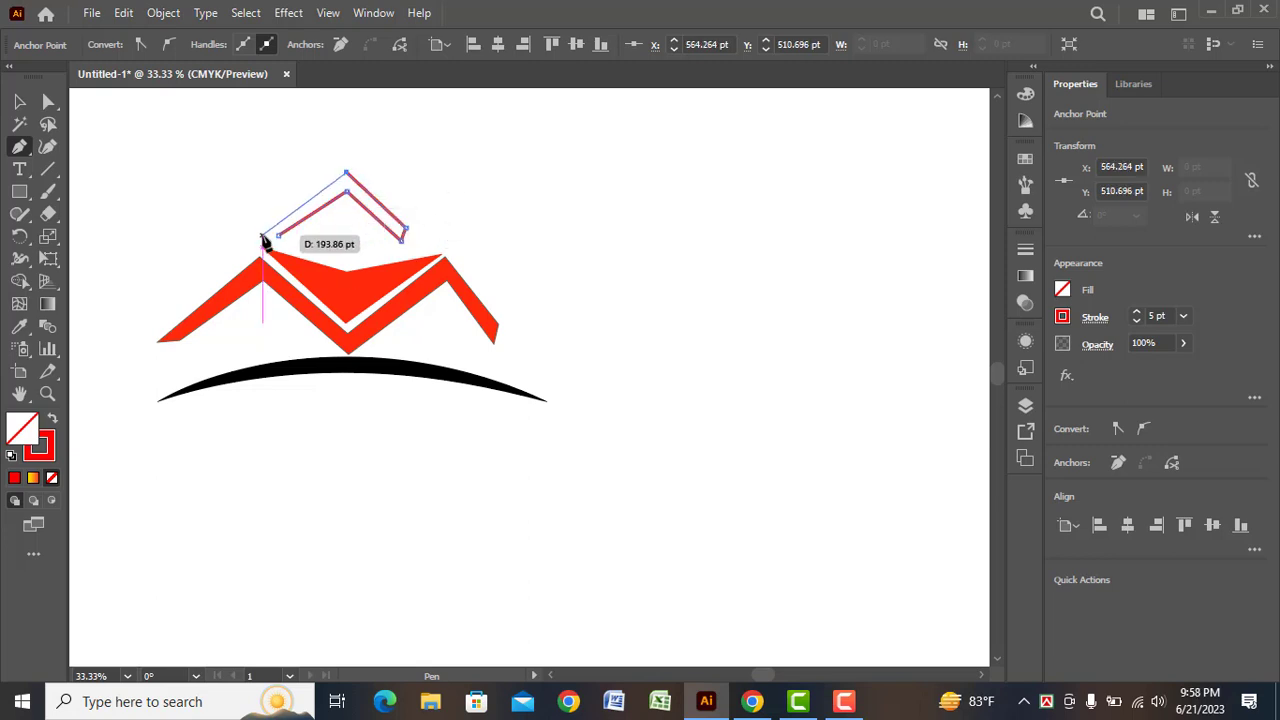
{"action": "left_click", "coordinate": [262, 235]}
{"action": "left_click", "coordinate": [17, 106]}
{"action": "left_click", "coordinate": [132, 194]}
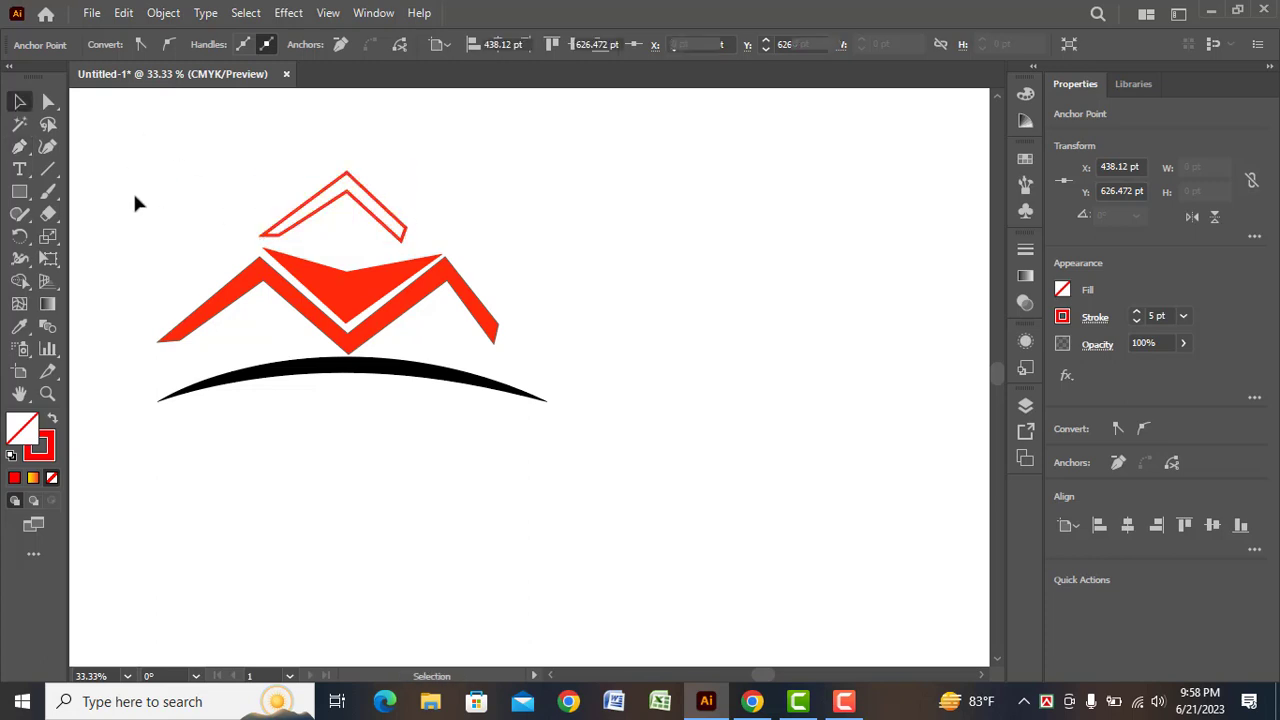
Nudge the chevron roof outline slightly right and down, fill it with red and deselect it
{"action": "left_click_drag", "start_coordinate": [371, 196], "coordinate": [381, 202]}
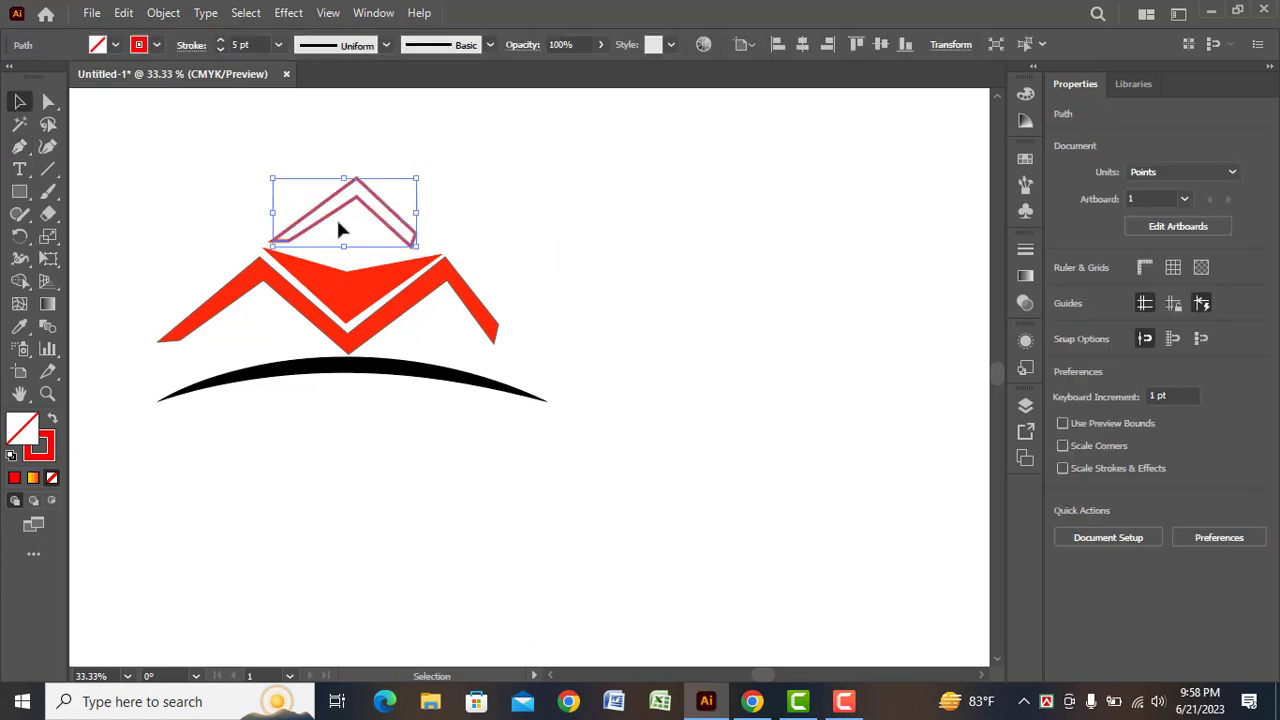
{"action": "left_click", "coordinate": [98, 44]}
{"action": "left_click", "coordinate": [72, 84]}
{"action": "left_click", "coordinate": [404, 205]}
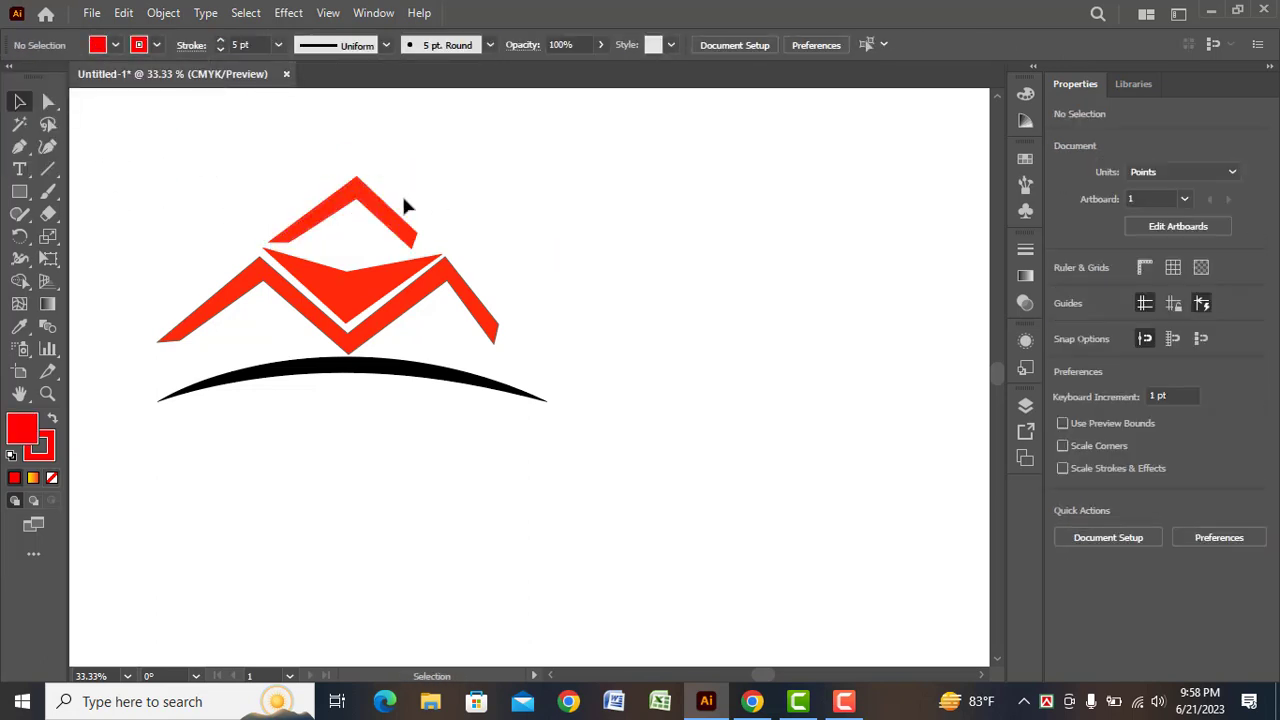
Remove the stroke from the M-shaped roof band and deselect it
{"action": "left_click", "coordinate": [243, 287]}
{"action": "left_click", "coordinate": [153, 44]}
{"action": "left_click", "coordinate": [12, 76]}
{"action": "left_click", "coordinate": [502, 228]}
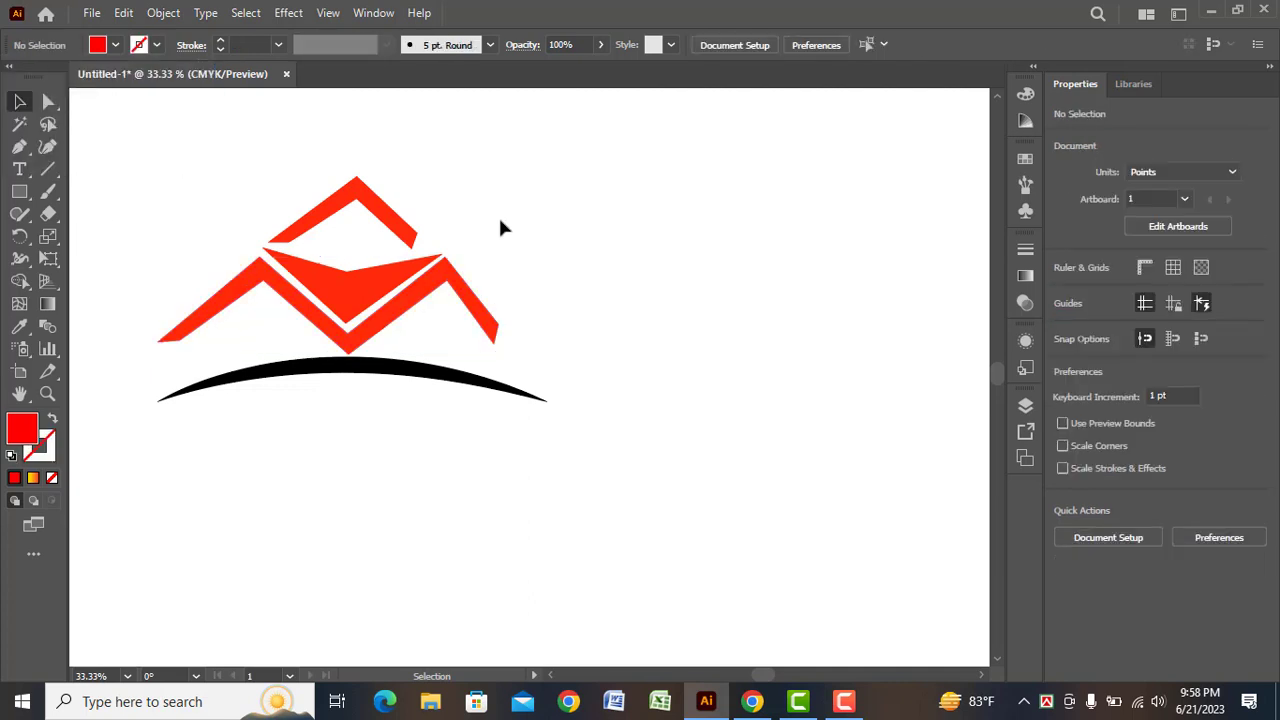
Draw a square about 118 pt wide in the empty area beside the roofs, fill it with black and deselect it
{"action": "left_click_drag", "start_coordinate": [19, 191], "coordinate": [95, 184]}
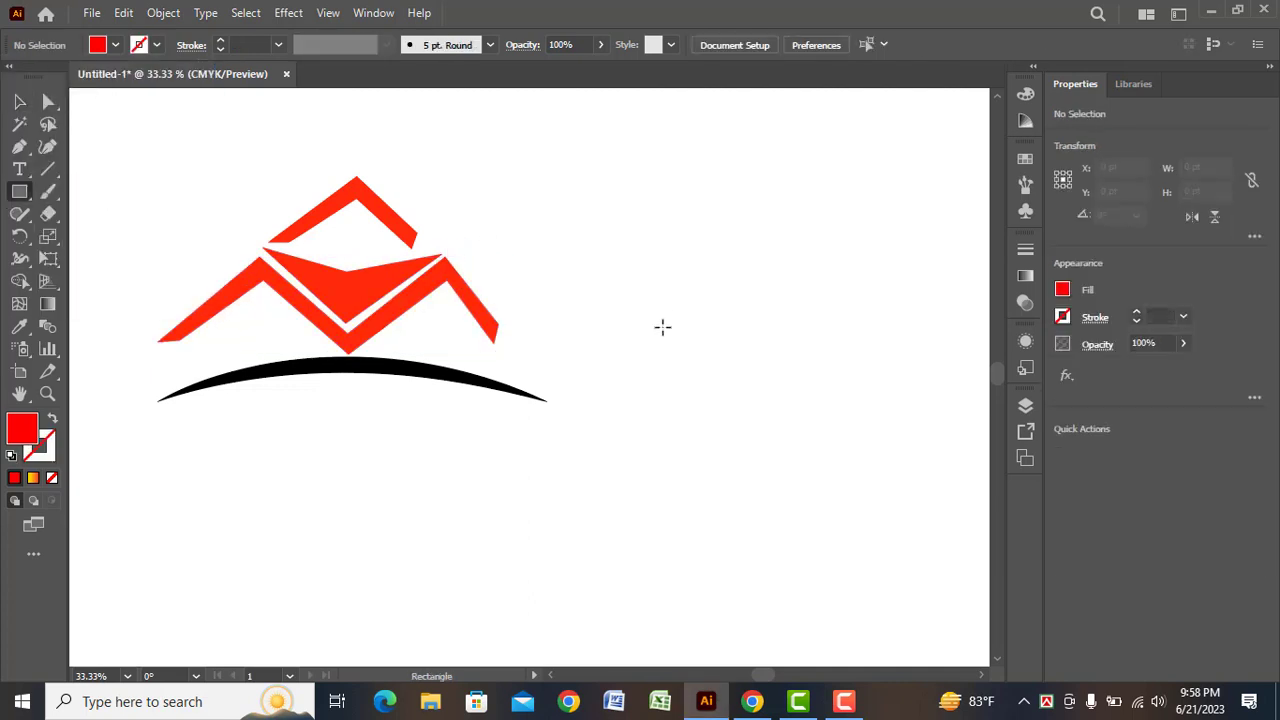
{"action": "left_click_drag", "start_coordinate": [662, 327], "coordinate": [728, 392]}
{"action": "left_click", "coordinate": [115, 44]}
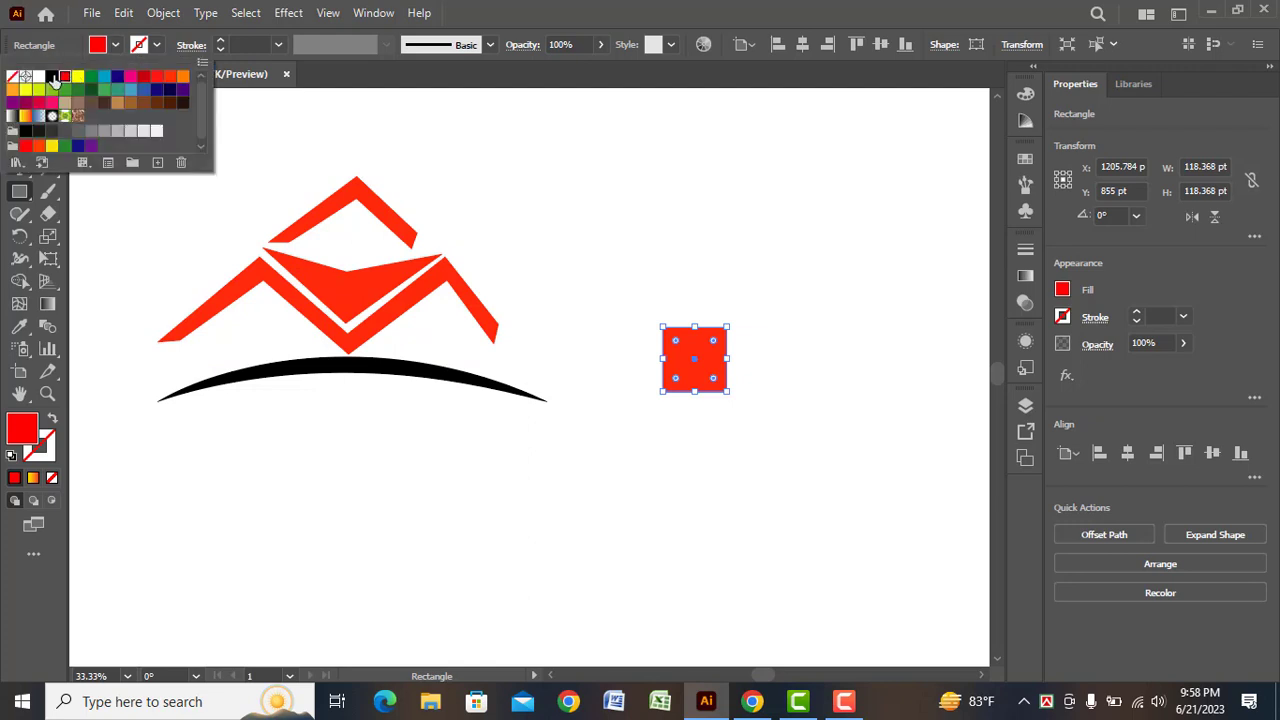
{"action": "left_click", "coordinate": [57, 80]}
{"action": "left_click", "coordinate": [100, 247]}
{"action": "key", "text": "Escape"}
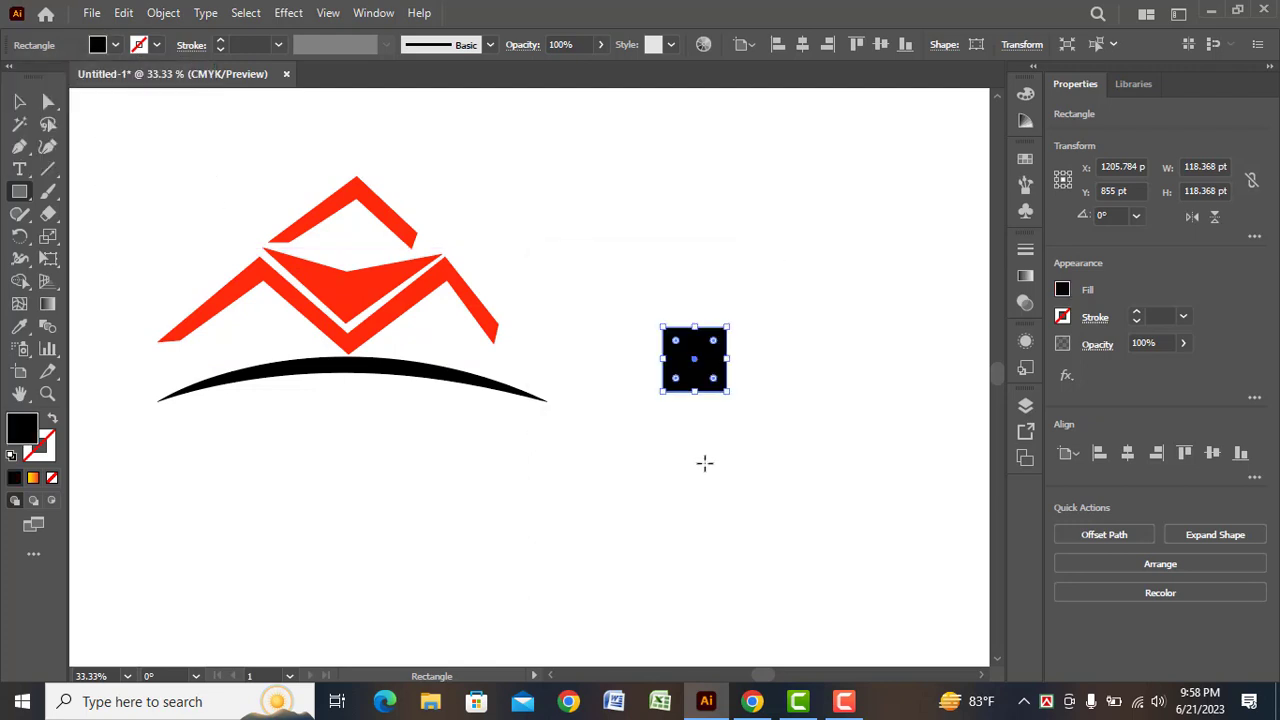
{"action": "left_click", "coordinate": [19, 101]}
{"action": "left_click", "coordinate": [652, 463]}
Draw a vertical line about 180 pt long through the centre of the black square and give it a 14 pt black stroke
{"action": "left_click_drag", "start_coordinate": [48, 169], "coordinate": [157, 168]}
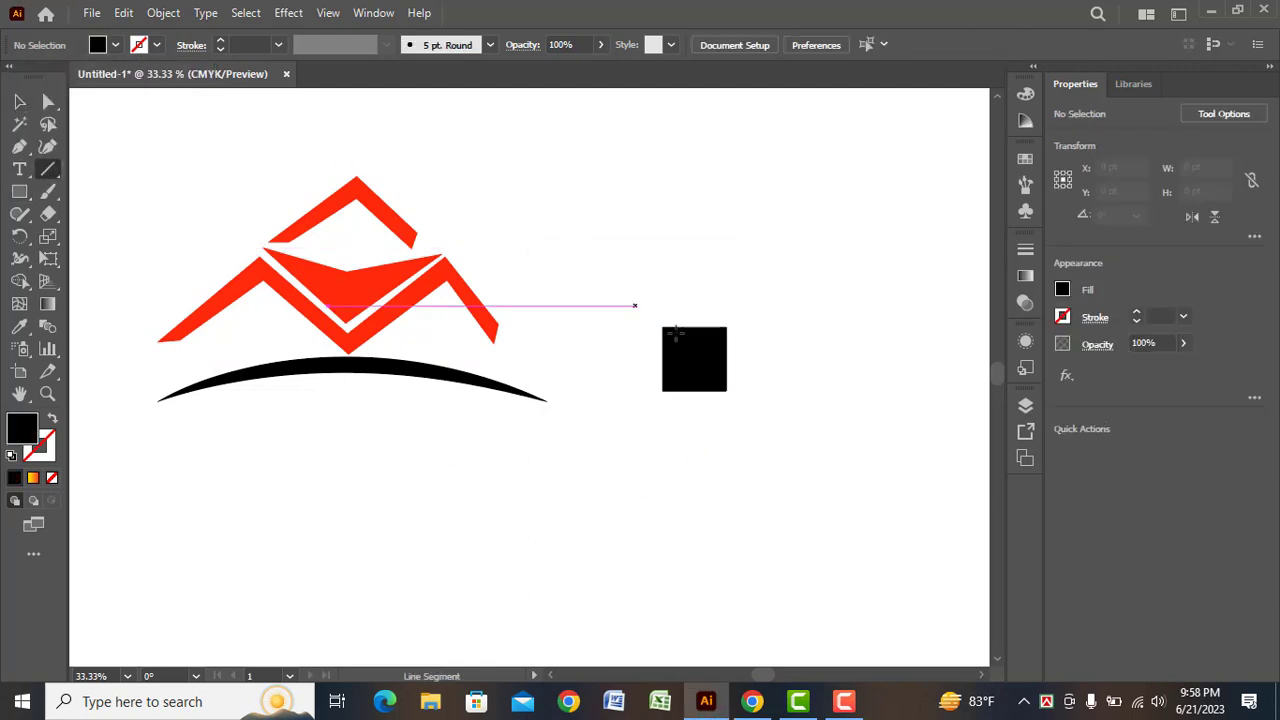
{"action": "left_click_drag", "start_coordinate": [694, 311], "coordinate": [694, 407]}
{"action": "left_click", "coordinate": [157, 44]}
{"action": "left_click", "coordinate": [50, 78]}
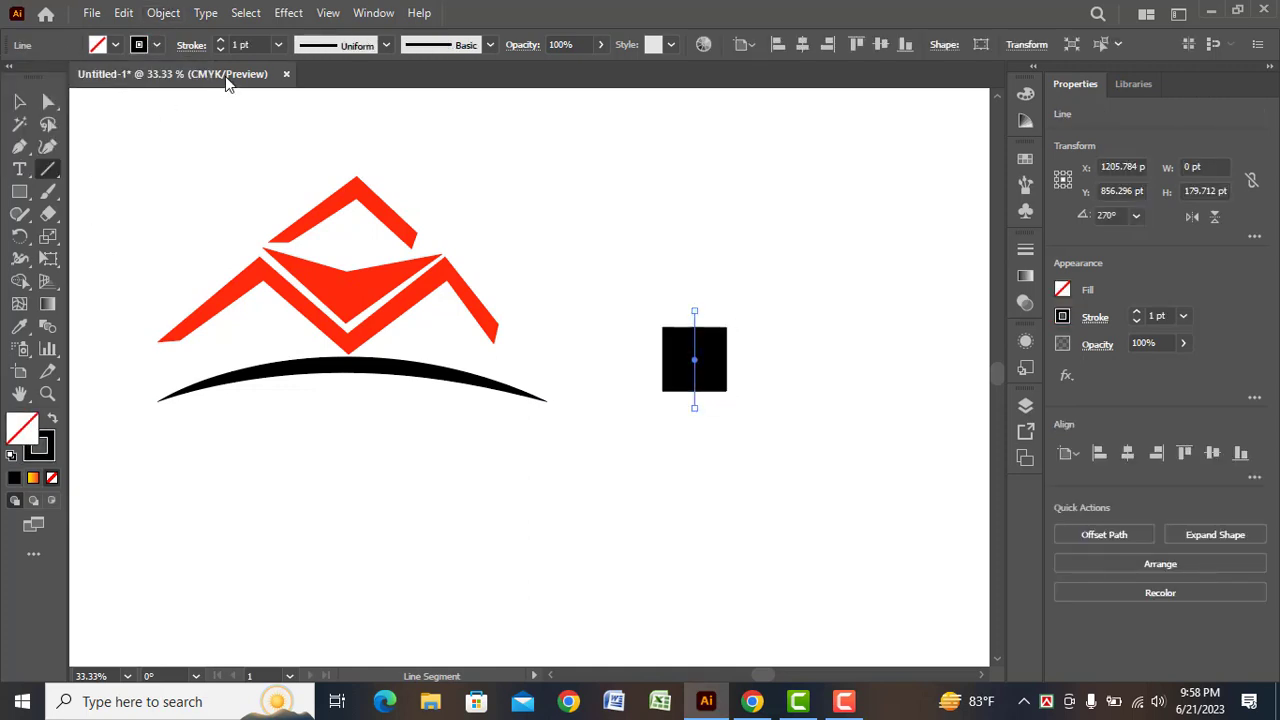
{"action": "left_click", "coordinate": [278, 44]}
{"action": "left_click", "coordinate": [304, 414]}
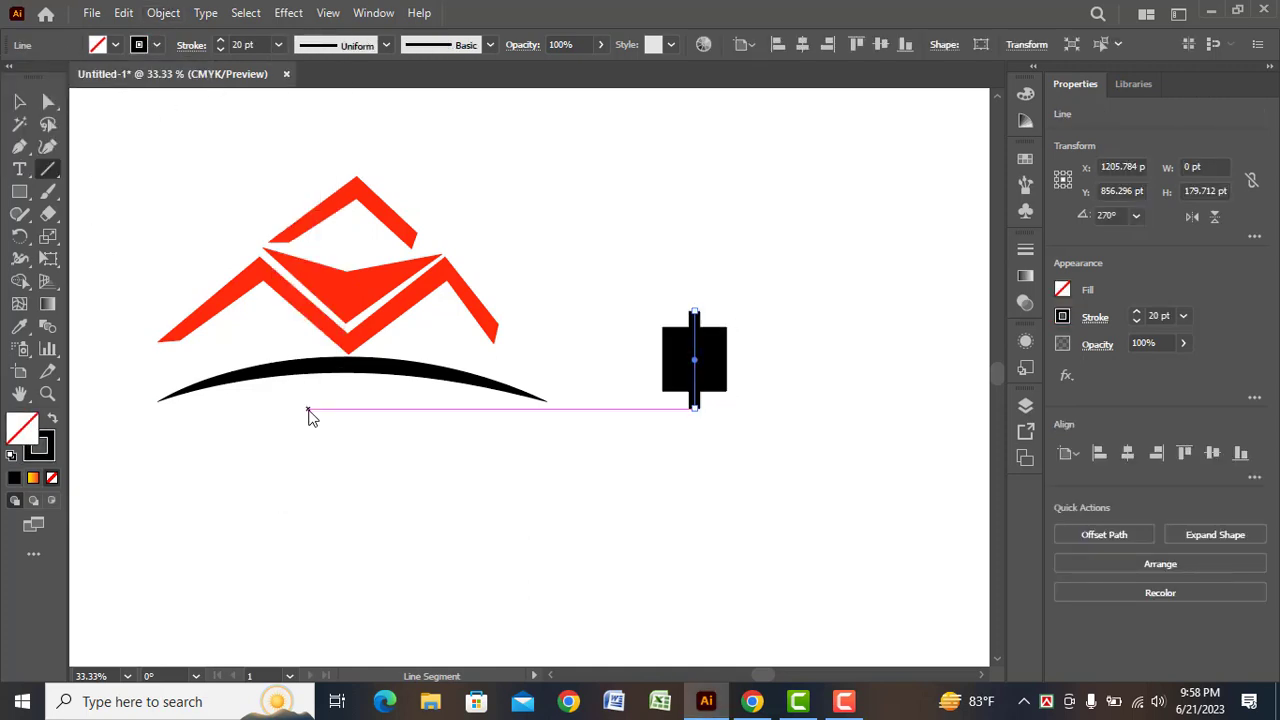
{"action": "left_click", "coordinate": [278, 44]}
{"action": "left_click", "coordinate": [301, 353]}
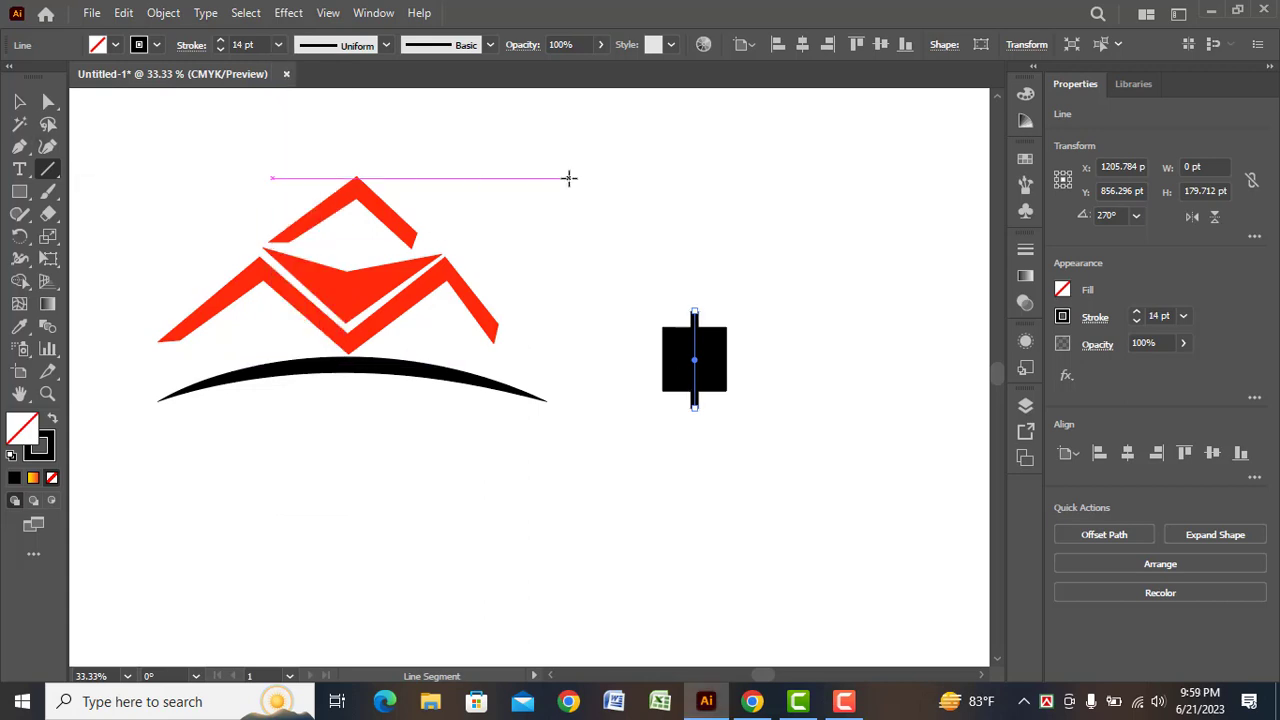
Expand the vertical line into a filled bar and add a copy rotated to horizontal, forming a cross over the square
{"action": "left_click", "coordinate": [163, 12]}
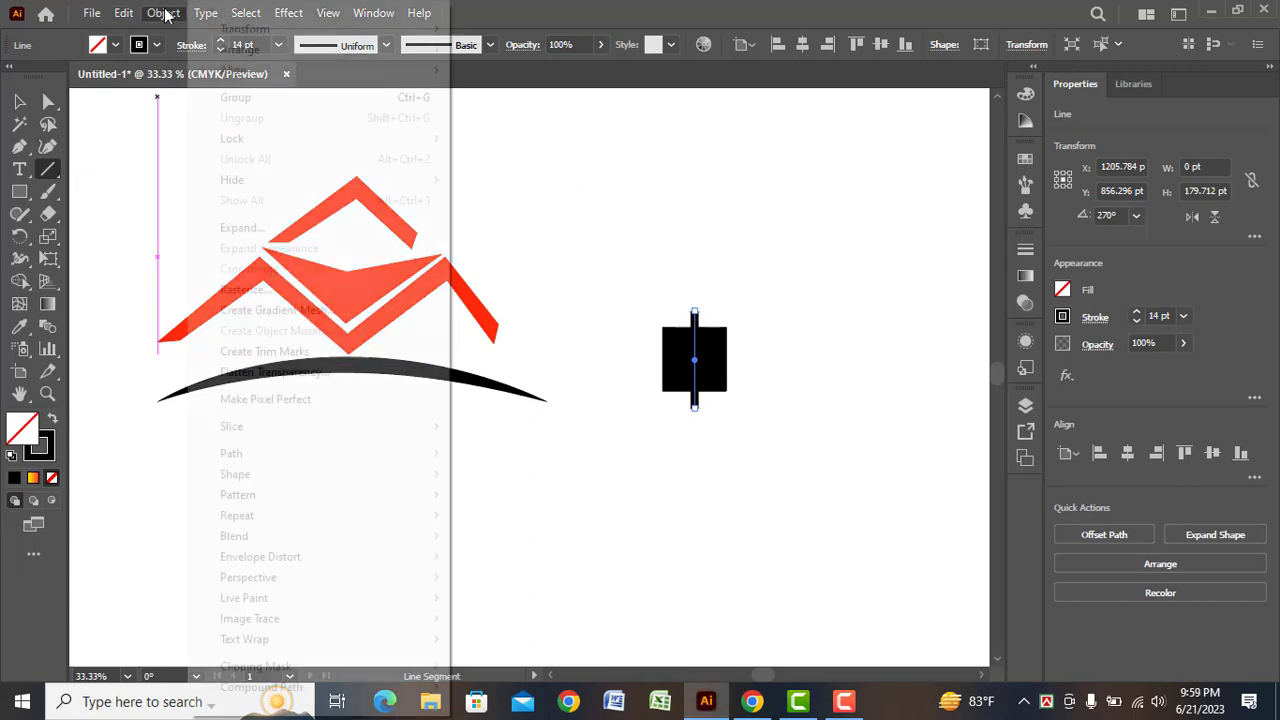
{"action": "left_click", "coordinate": [280, 228]}
{"action": "left_click", "coordinate": [594, 457]}
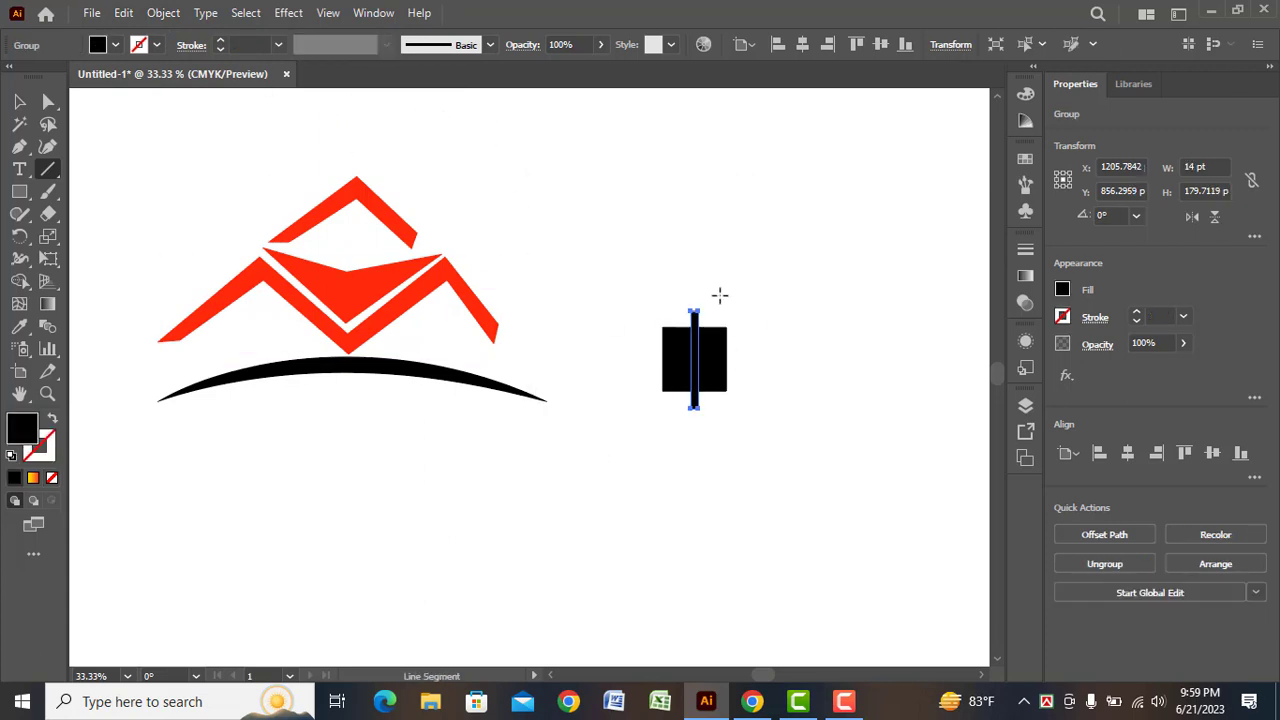
{"action": "left_click", "coordinate": [18, 100]}
{"action": "left_click_drag", "start_coordinate": [707, 303], "coordinate": [756, 368]}
{"action": "left_click", "coordinate": [589, 289]}
Subtract both crossing bars from the black square with Pathfinder's Minus Front to make a four-pane window
{"action": "left_click_drag", "start_coordinate": [592, 292], "coordinate": [740, 425]}
{"action": "left_click", "coordinate": [373, 12]}
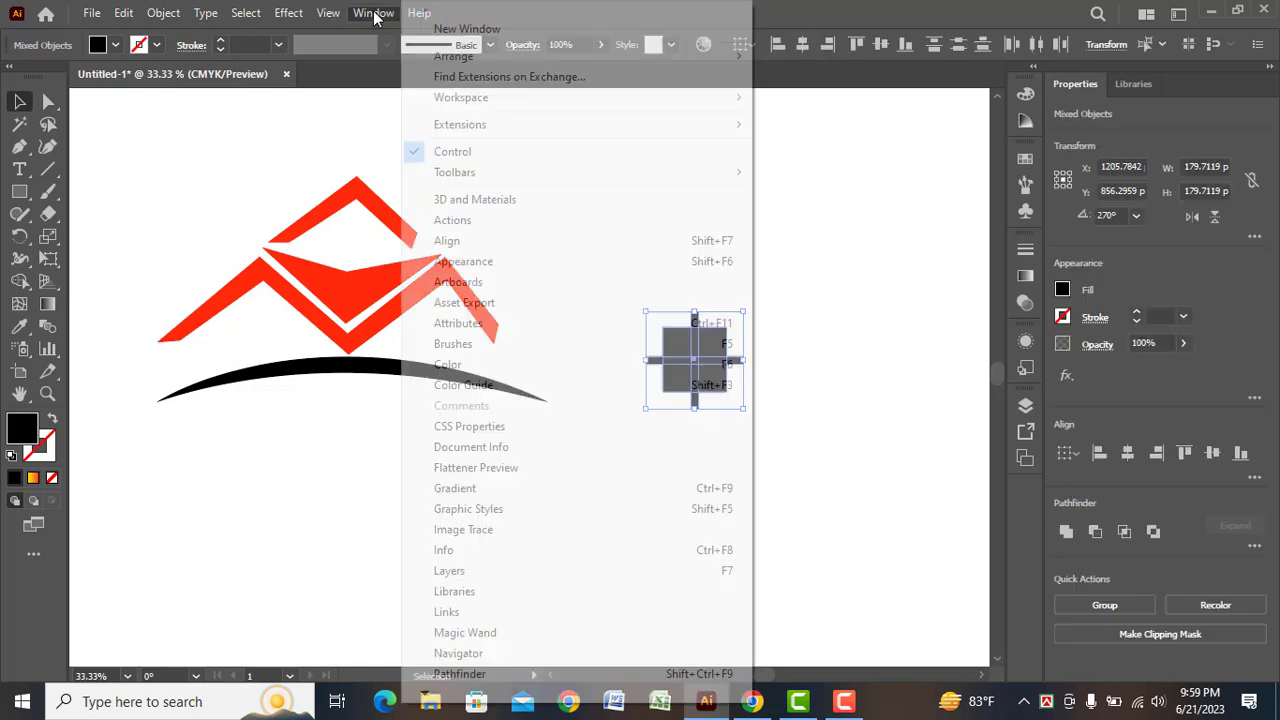
{"action": "left_click", "coordinate": [470, 671]}
{"action": "left_click", "coordinate": [515, 177]}
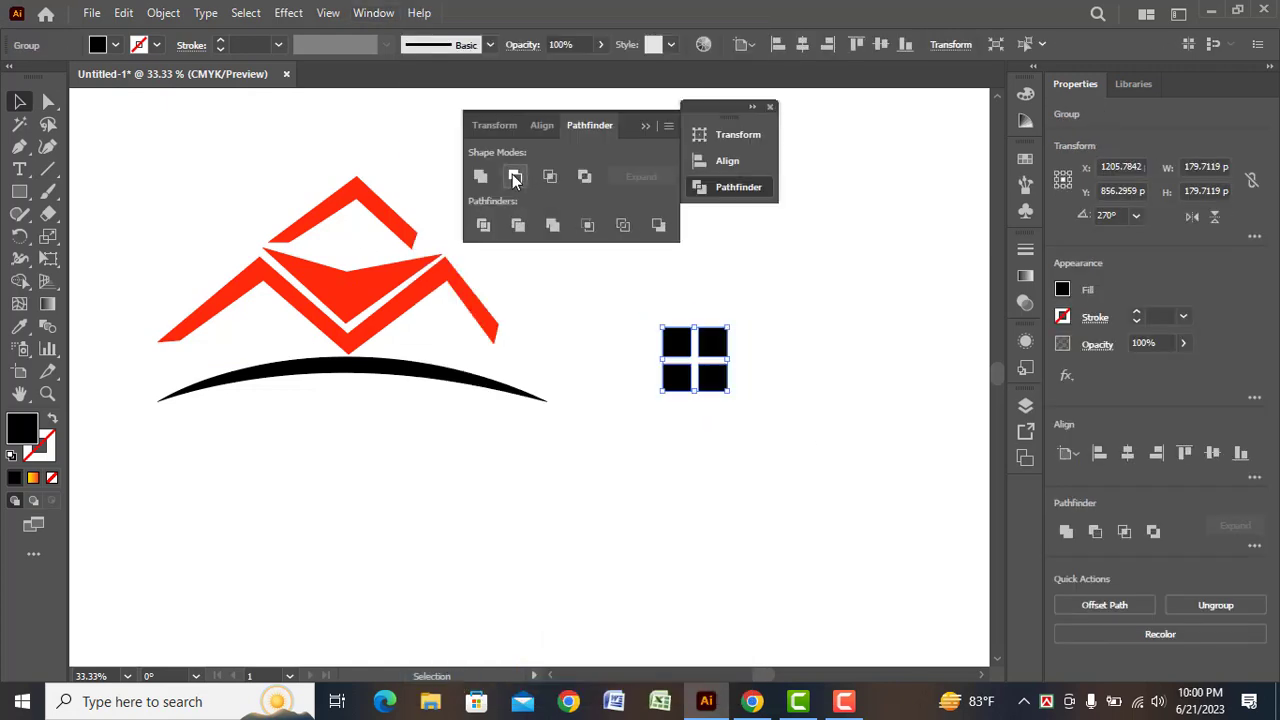
{"action": "left_click", "coordinate": [769, 106]}
Scale down the window and place copies under the left, right and top roof peaks, making the top one smallest
{"action": "left_click_drag", "start_coordinate": [726, 393], "coordinate": [367, 252]}
{"action": "left_click", "coordinate": [443, 330]}
{"action": "left_click", "coordinate": [493, 226]}
Fill the red V shape with the white-to-black linear gradient and set its starting colour stop to red
{"action": "left_click", "coordinate": [358, 290]}
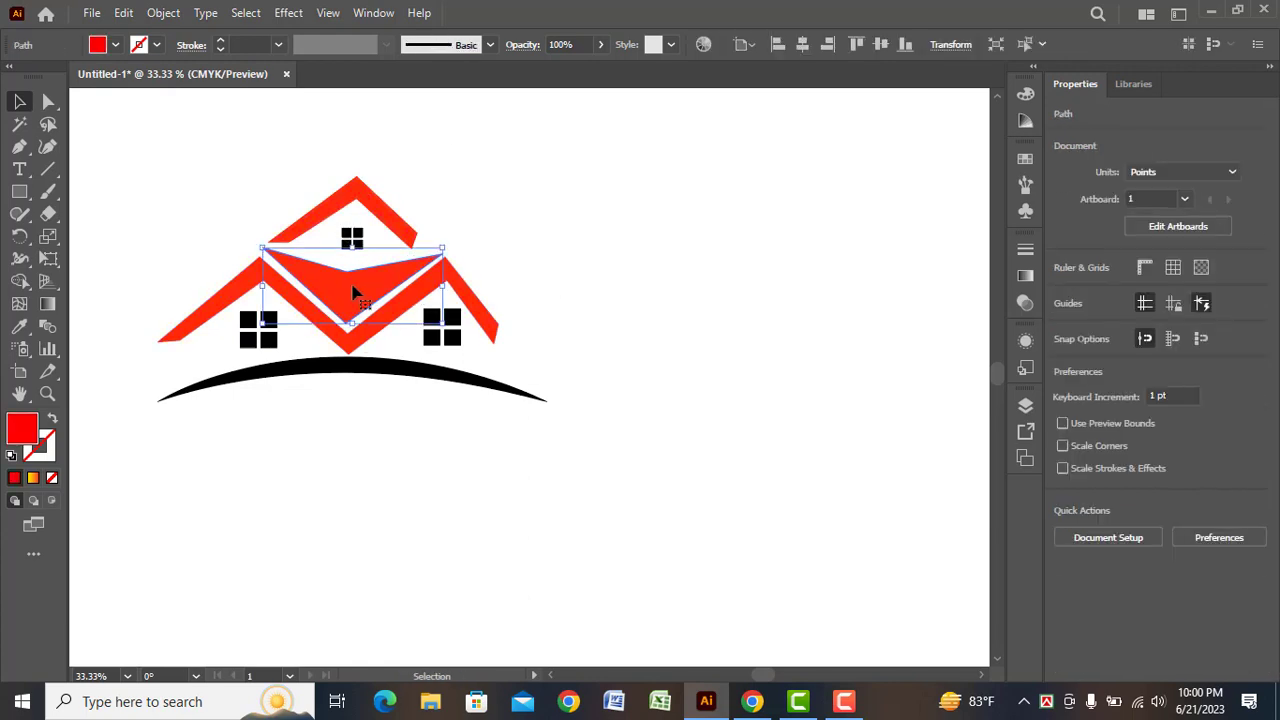
{"action": "left_click", "coordinate": [1025, 275]}
{"action": "left_click", "coordinate": [872, 405]}
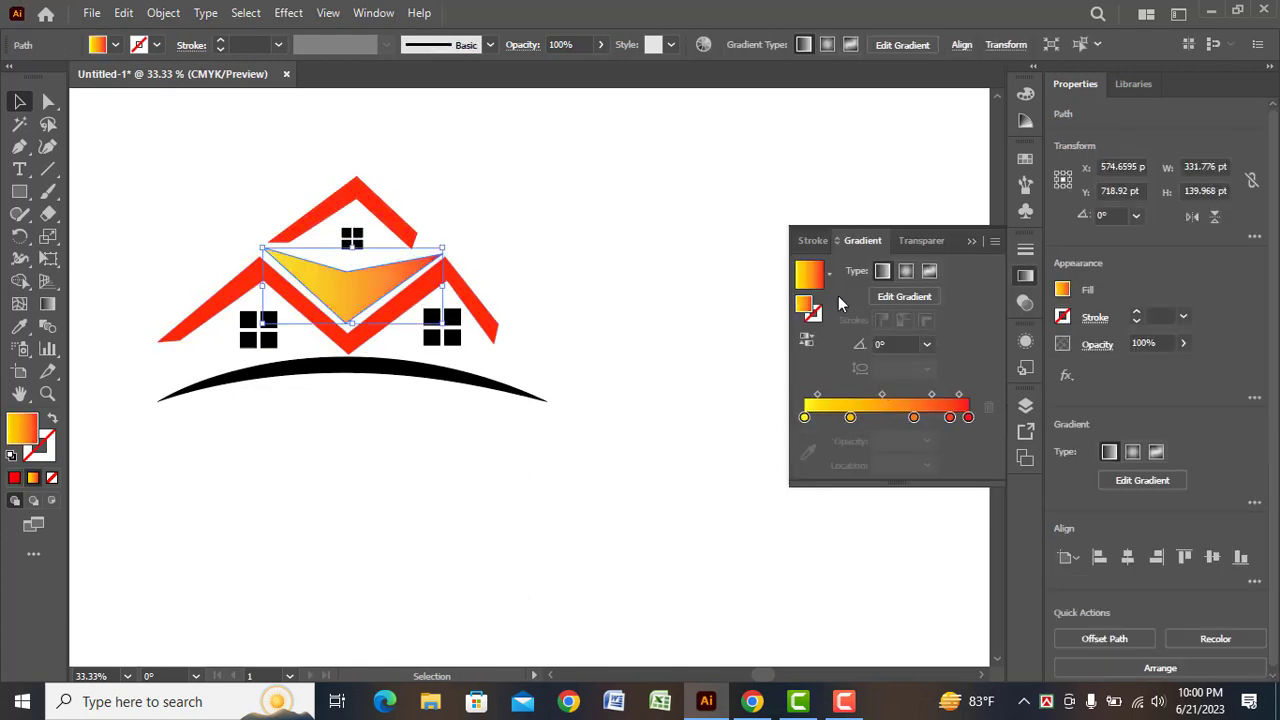
{"action": "left_click", "coordinate": [828, 272]}
{"action": "left_click", "coordinate": [712, 306]}
{"action": "left_click", "coordinate": [804, 418]}
{"action": "double_click", "coordinate": [804, 418]}
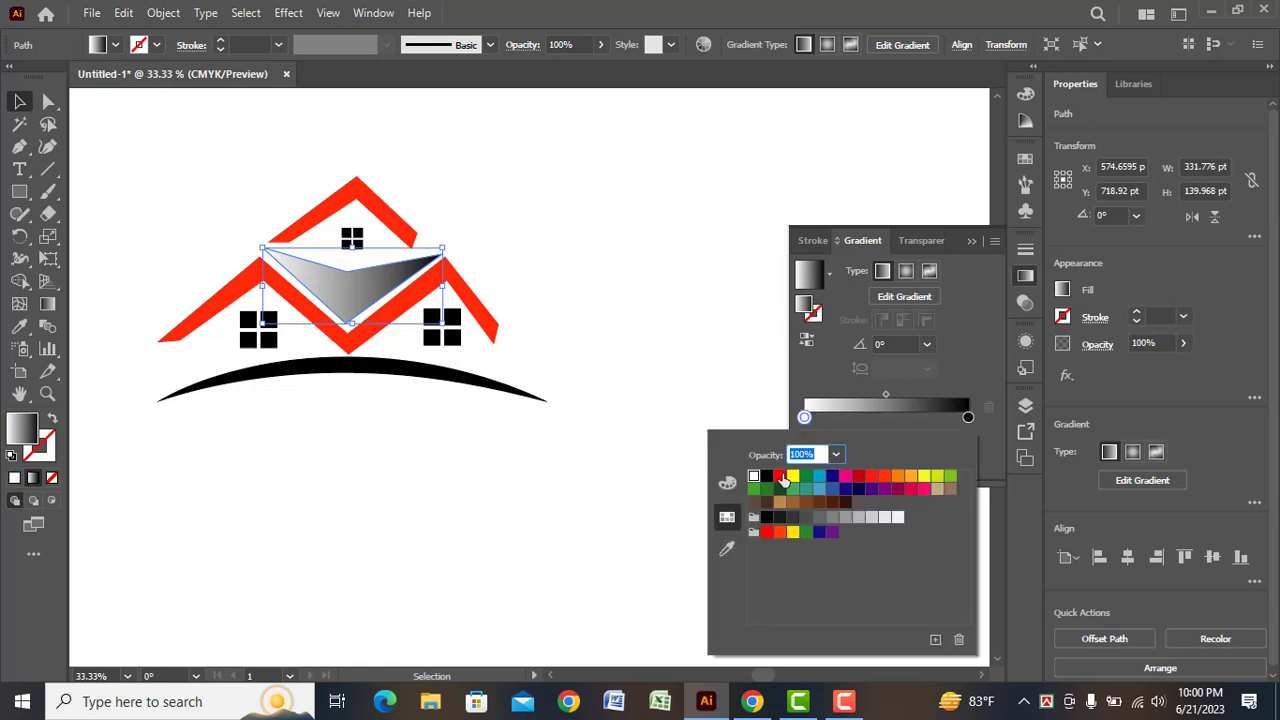
{"action": "left_click", "coordinate": [785, 532]}
Set the V shape gradient's end stop to a dark red of C 15, M 100, Y 90, K 74 and deselect the shape
{"action": "double_click", "coordinate": [968, 417]}
{"action": "left_click", "coordinate": [785, 532]}
{"action": "left_click", "coordinate": [727, 483]}
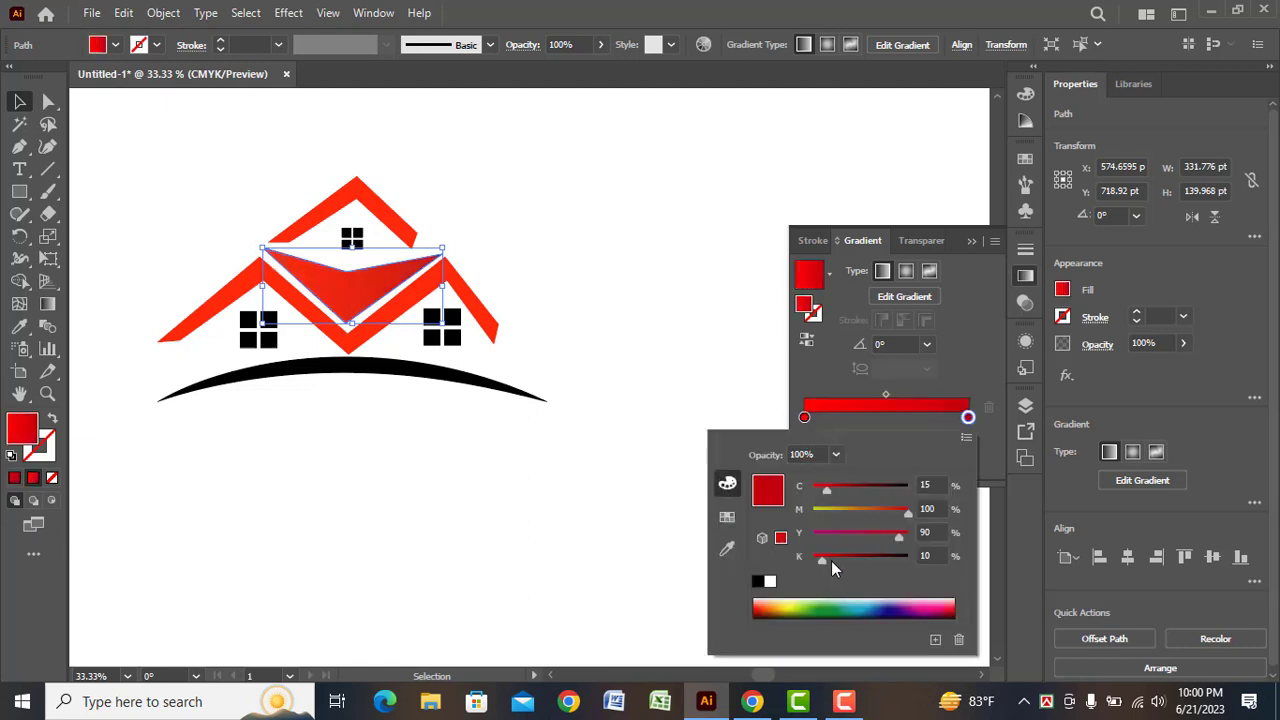
{"action": "left_click_drag", "start_coordinate": [831, 557], "coordinate": [886, 556]}
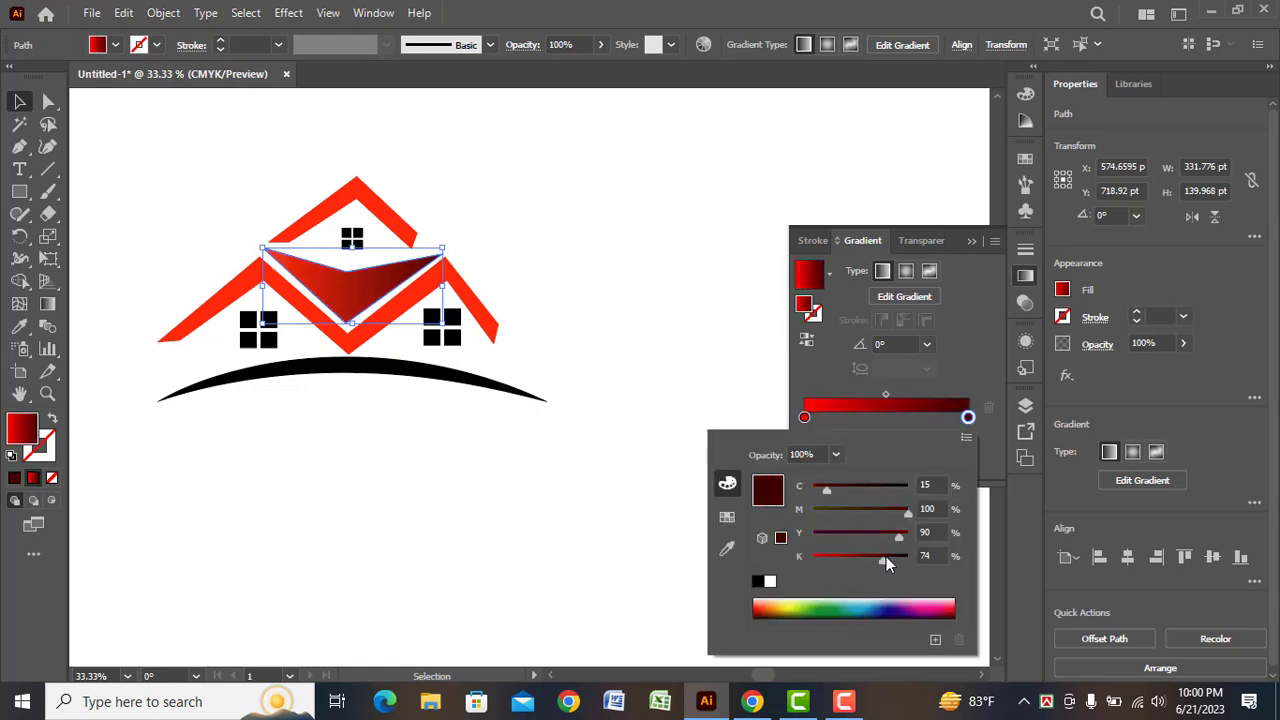
{"action": "left_click", "coordinate": [618, 390]}
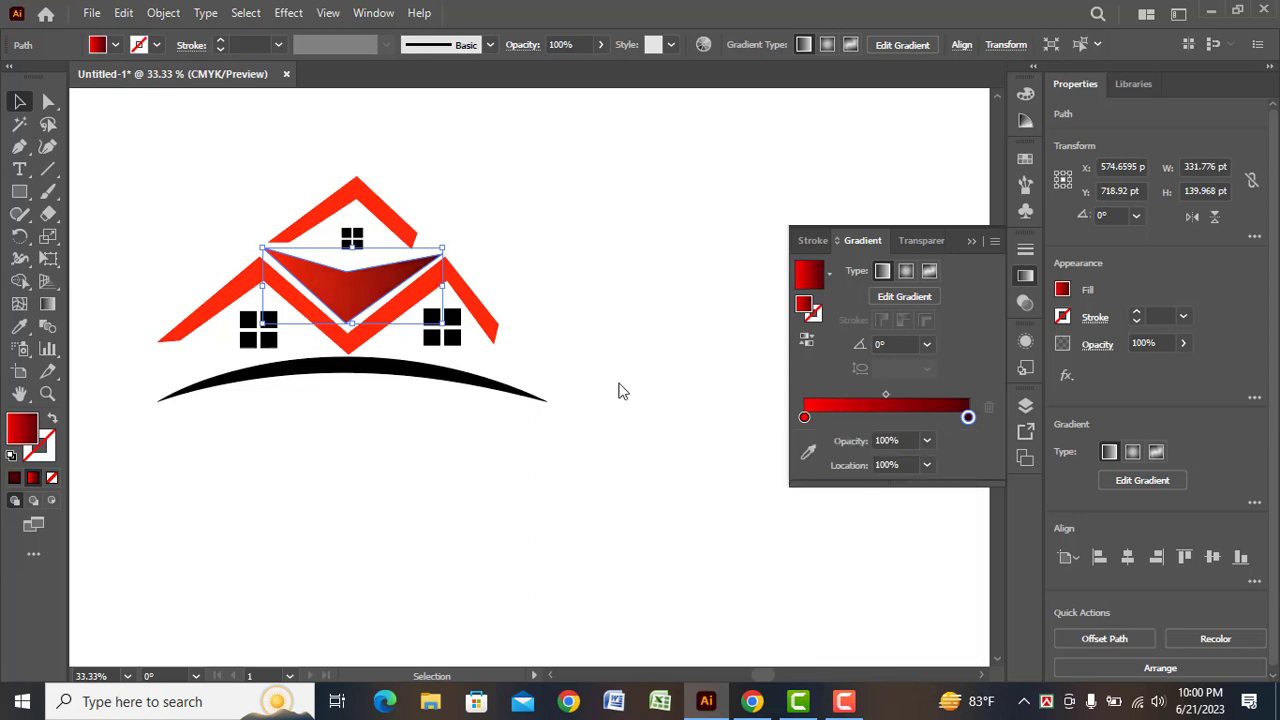
{"action": "left_click", "coordinate": [705, 350]}
Apply the V shape's red gradient to the chevron roof and the M-shaped roof band with the Eyedropper, and deselect them
{"action": "left_click", "coordinate": [322, 222]}
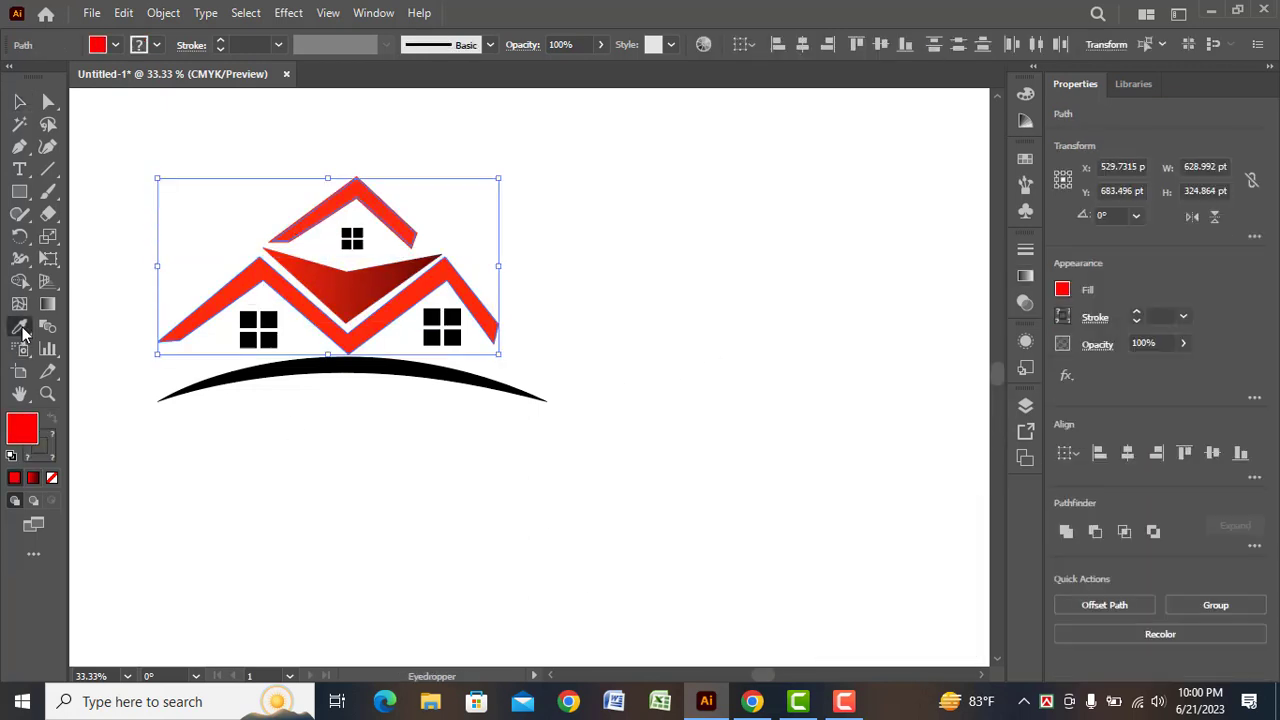
{"action": "left_click", "coordinate": [24, 334]}
{"action": "left_click", "coordinate": [349, 290]}
{"action": "left_click", "coordinate": [21, 102]}
{"action": "left_click", "coordinate": [386, 530]}
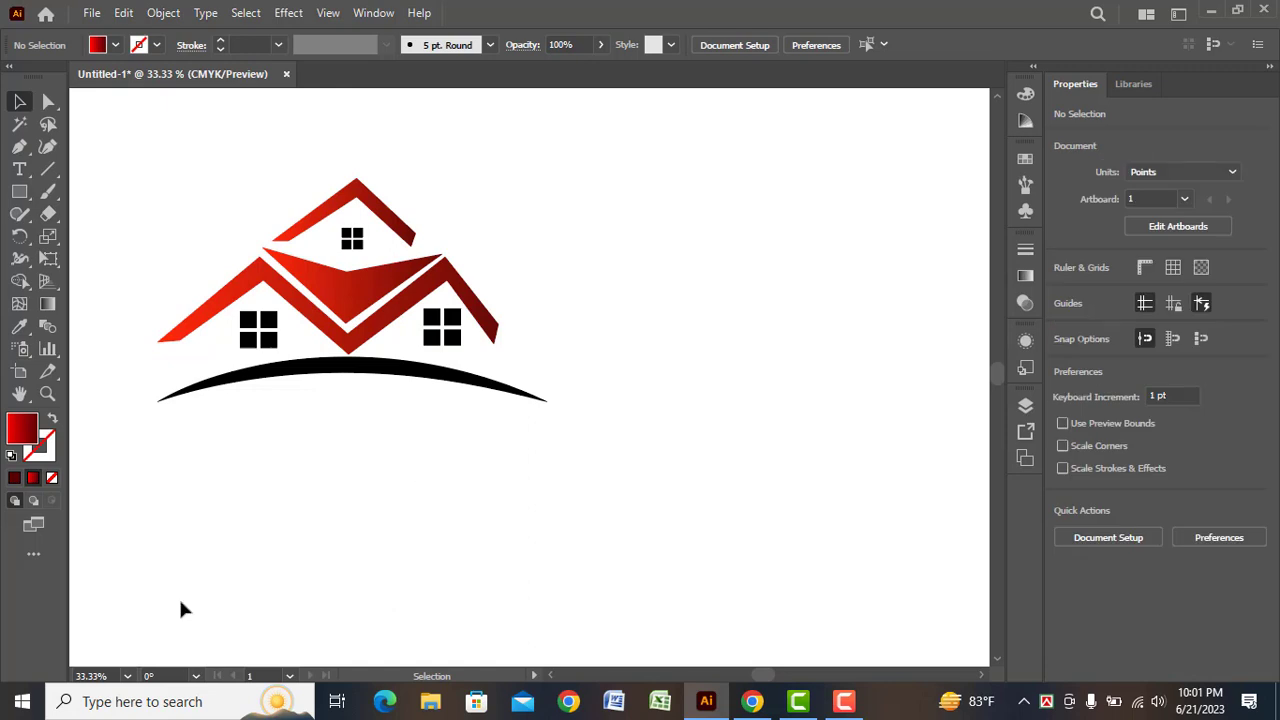
{"action": "left_click", "coordinate": [1207, 692]}
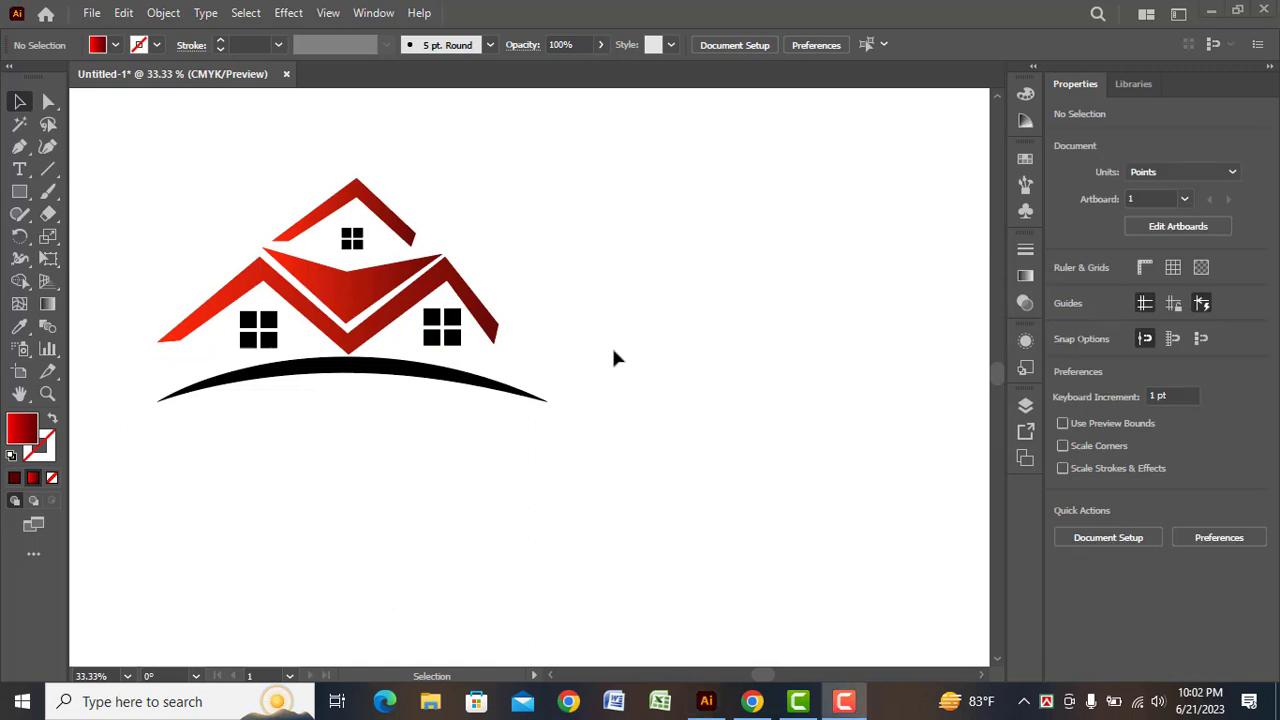
Draw a closed upright rectangle about 24 by 53 pt with the Pen tool beside the house, using the red gradient fill
{"action": "left_click", "coordinate": [19, 147]}
{"action": "left_click", "coordinate": [604, 290]}
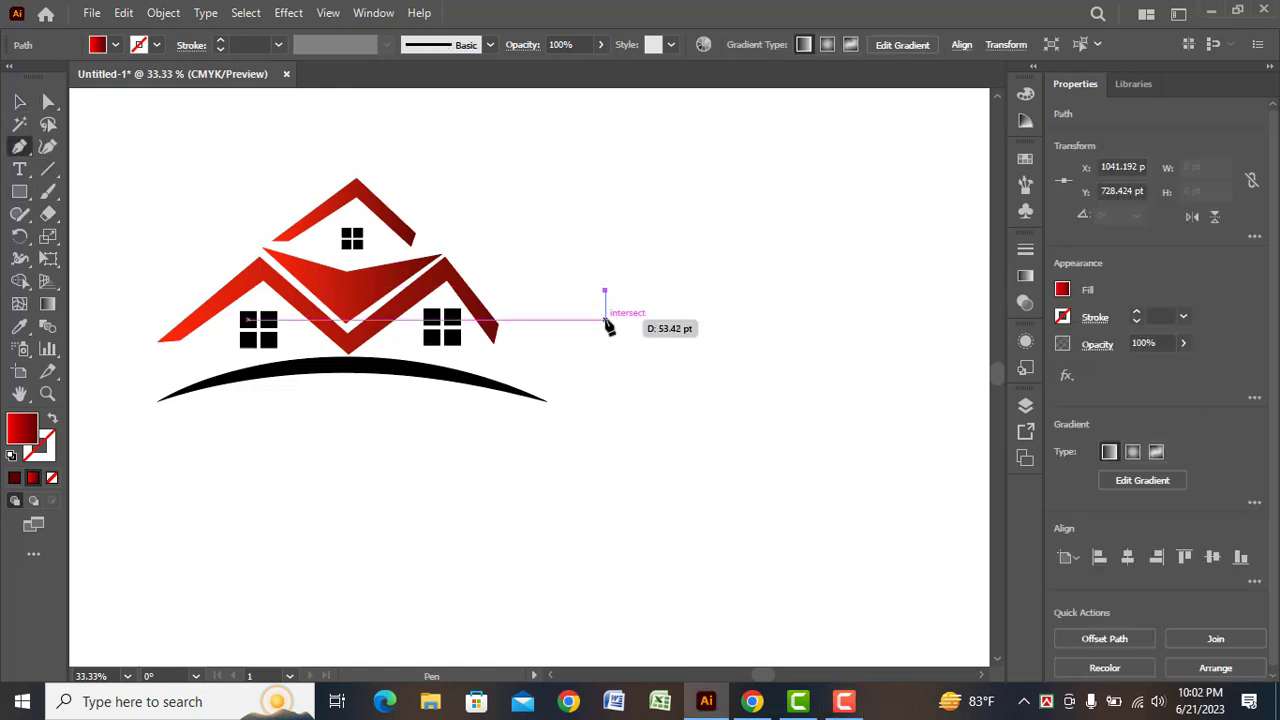
{"action": "left_click", "coordinate": [605, 319]}
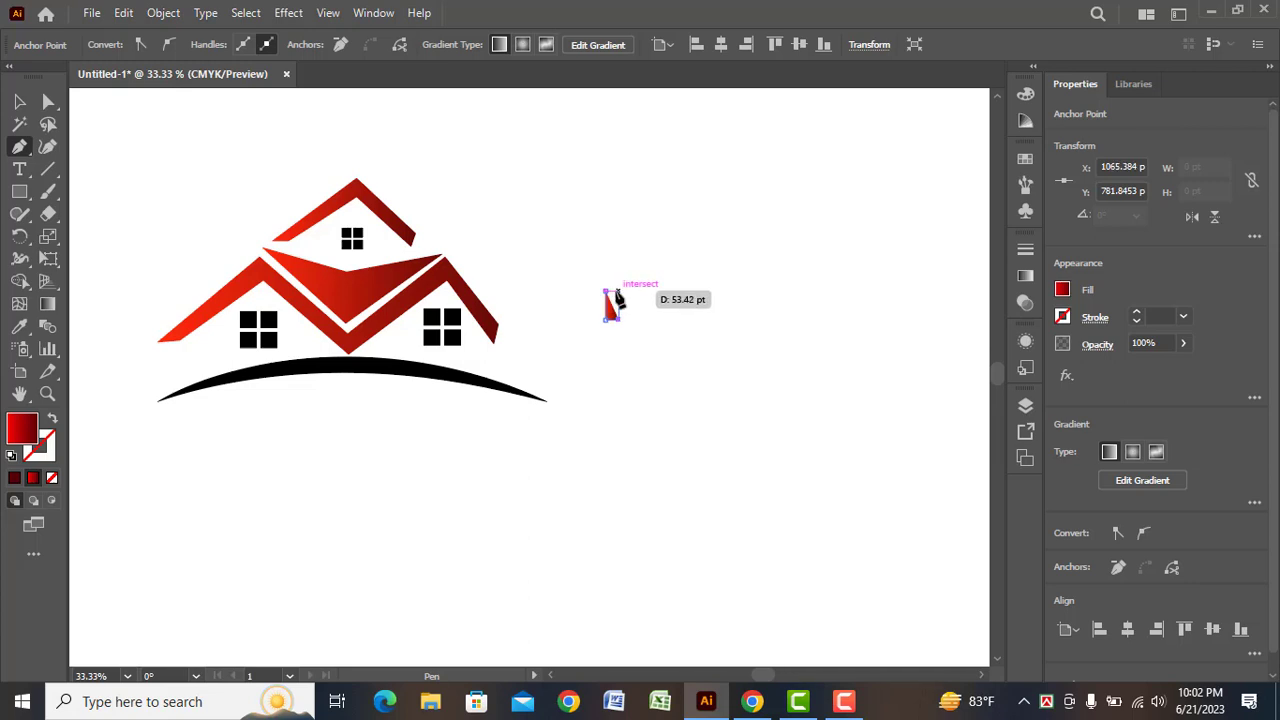
{"action": "left_click", "coordinate": [617, 289]}
{"action": "key", "text": "ctrl+z"}
{"action": "left_click", "coordinate": [604, 288]}
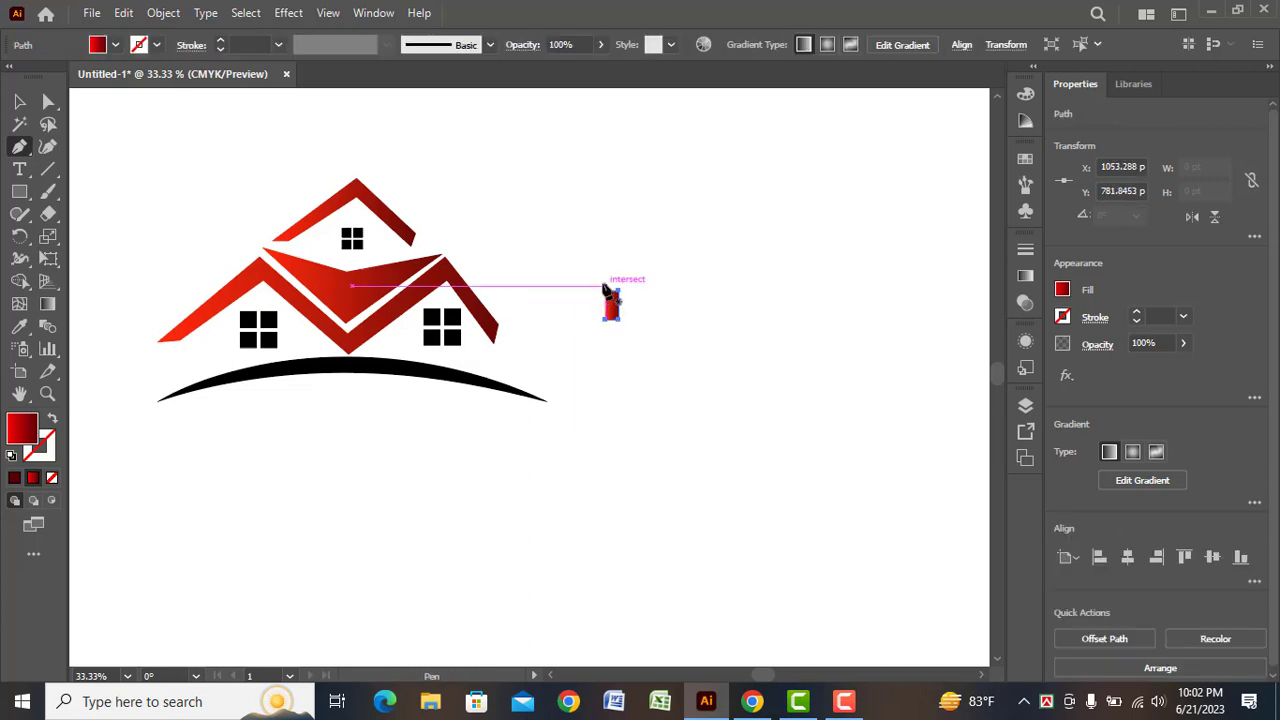
{"action": "left_click", "coordinate": [19, 102]}
{"action": "left_click", "coordinate": [600, 325]}
Place copies of the small gradient rectangle as chimneys on the left, right and top roof slopes
{"action": "left_click_drag", "start_coordinate": [610, 316], "coordinate": [180, 325]}
{"action": "left_click", "coordinate": [540, 345]}
{"action": "left_click", "coordinate": [257, 457]}
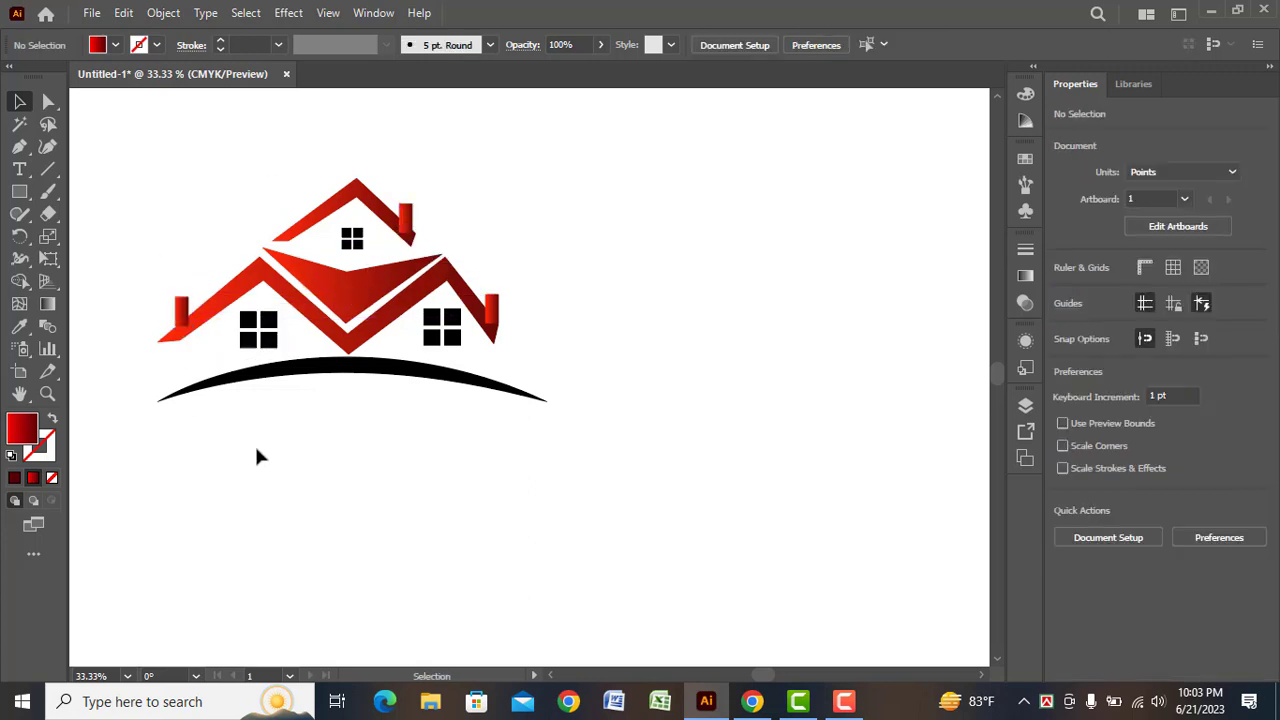
Send the right, top and left chimneys to the back, behind the roof shapes, and deselect them
{"action": "right_click", "coordinate": [493, 312]}
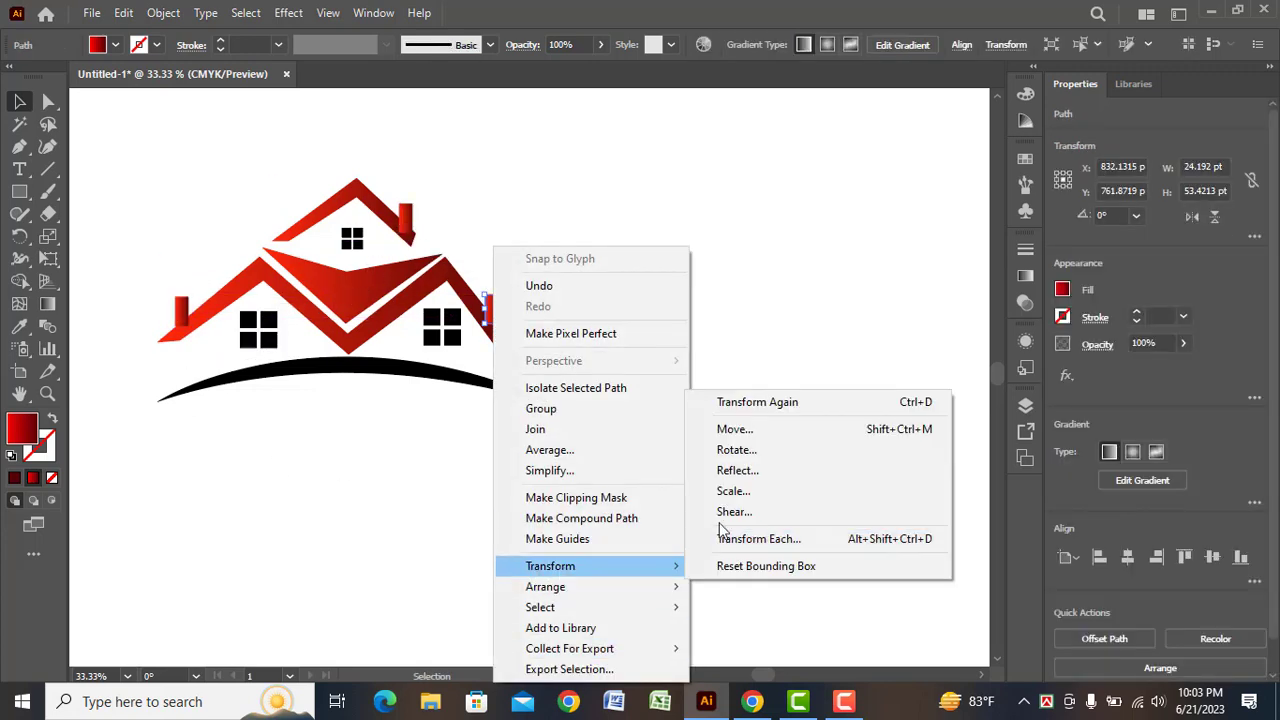
{"action": "mouse_move", "coordinate": [586, 588]}
{"action": "left_click", "coordinate": [742, 656]}
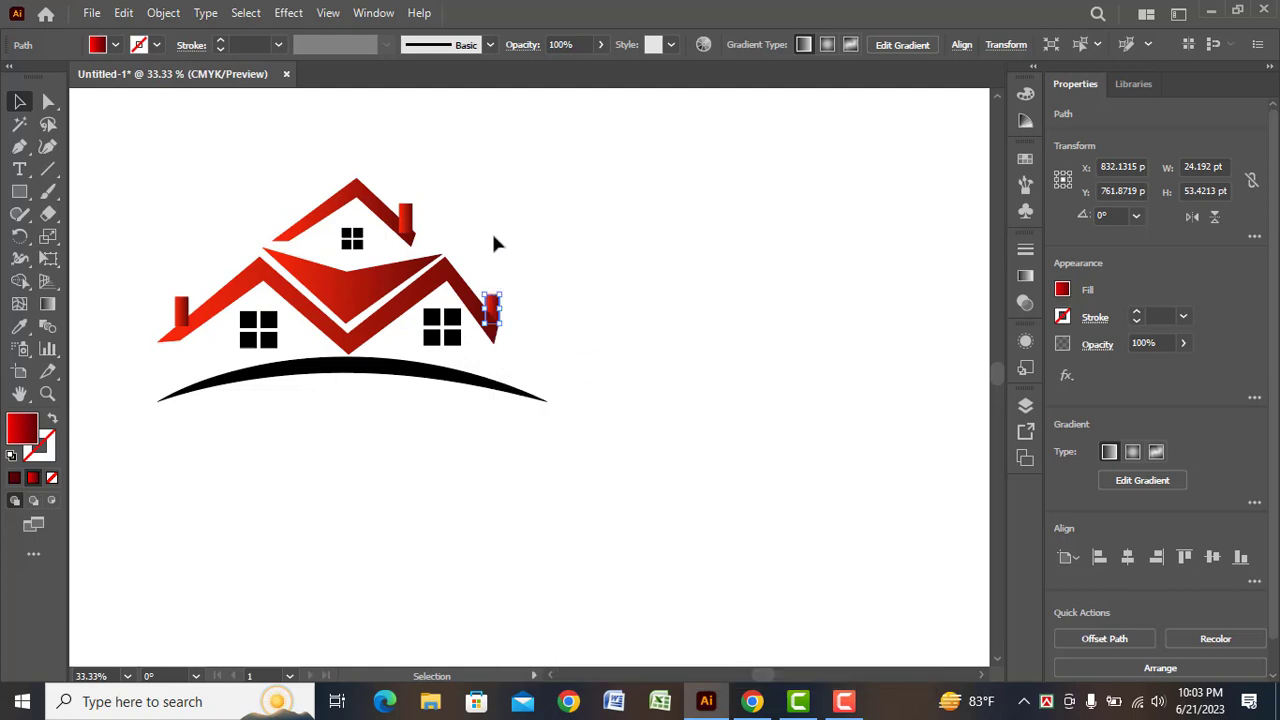
{"action": "left_click", "coordinate": [460, 243]}
{"action": "right_click", "coordinate": [406, 212]}
{"action": "mouse_move", "coordinate": [458, 566]}
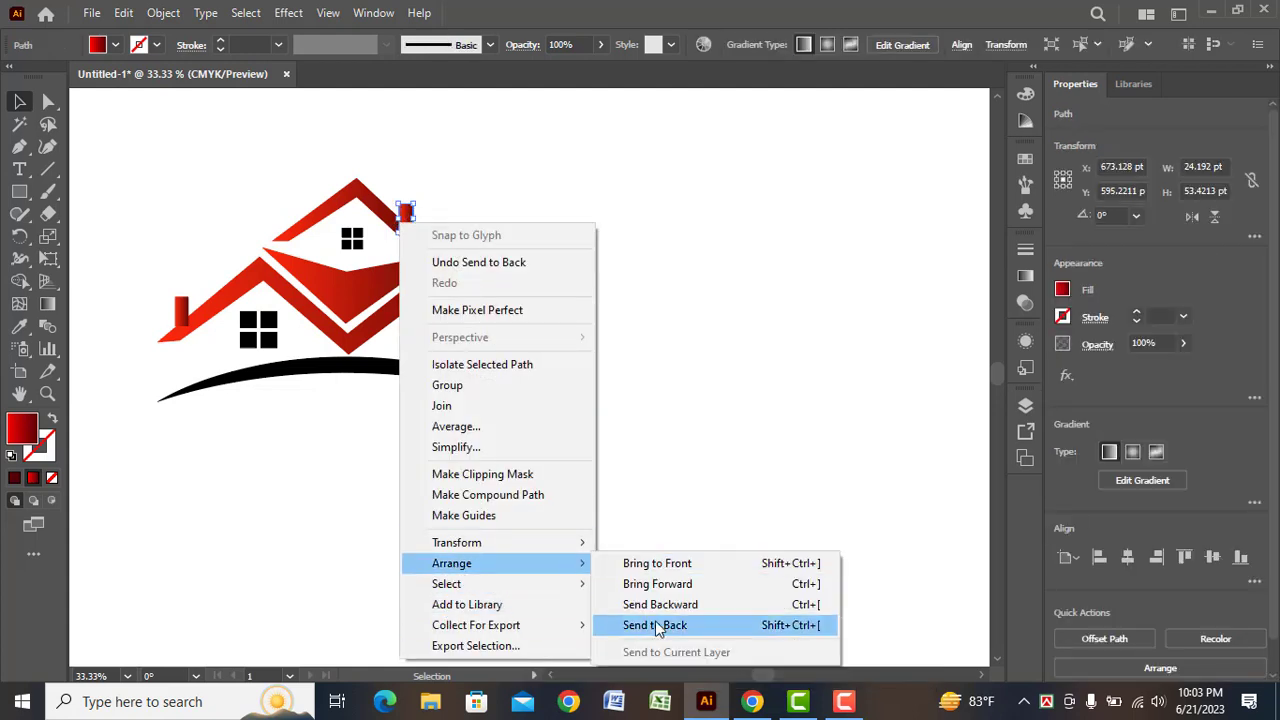
{"action": "left_click", "coordinate": [655, 625]}
{"action": "right_click", "coordinate": [181, 312]}
{"action": "mouse_move", "coordinate": [300, 586]}
{"action": "left_click", "coordinate": [425, 650]}
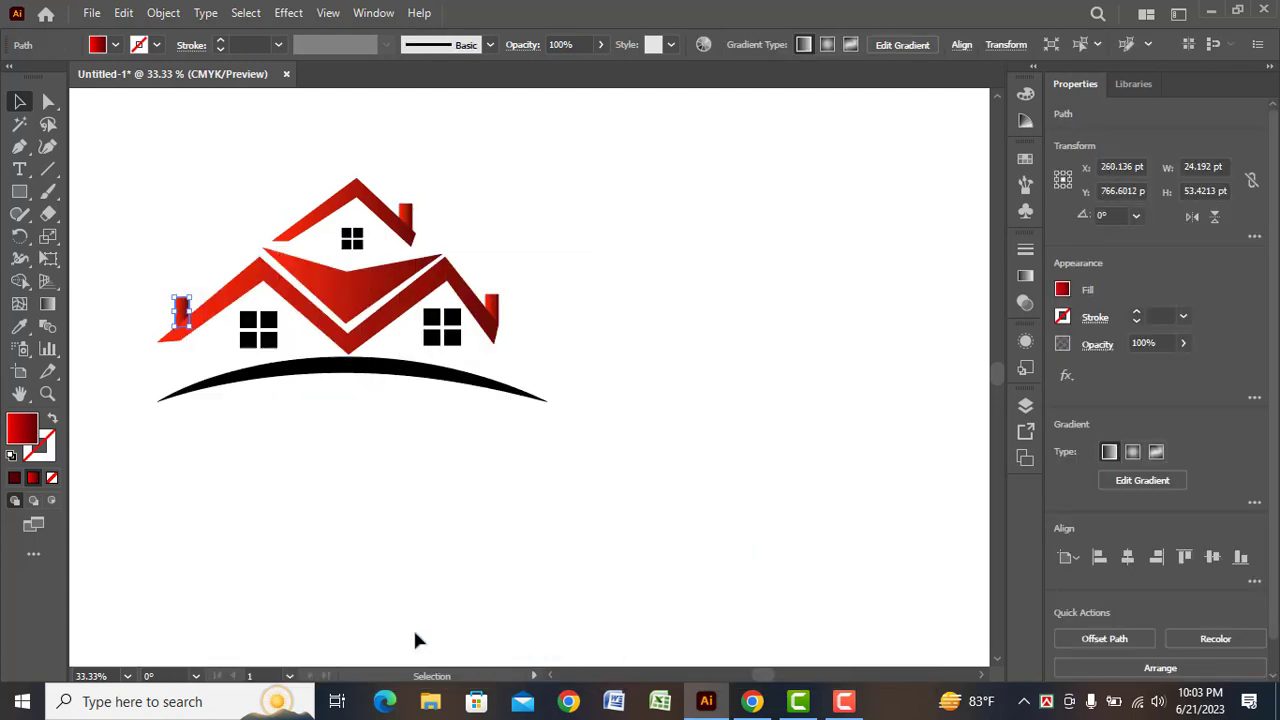
{"action": "left_click", "coordinate": [360, 520]}
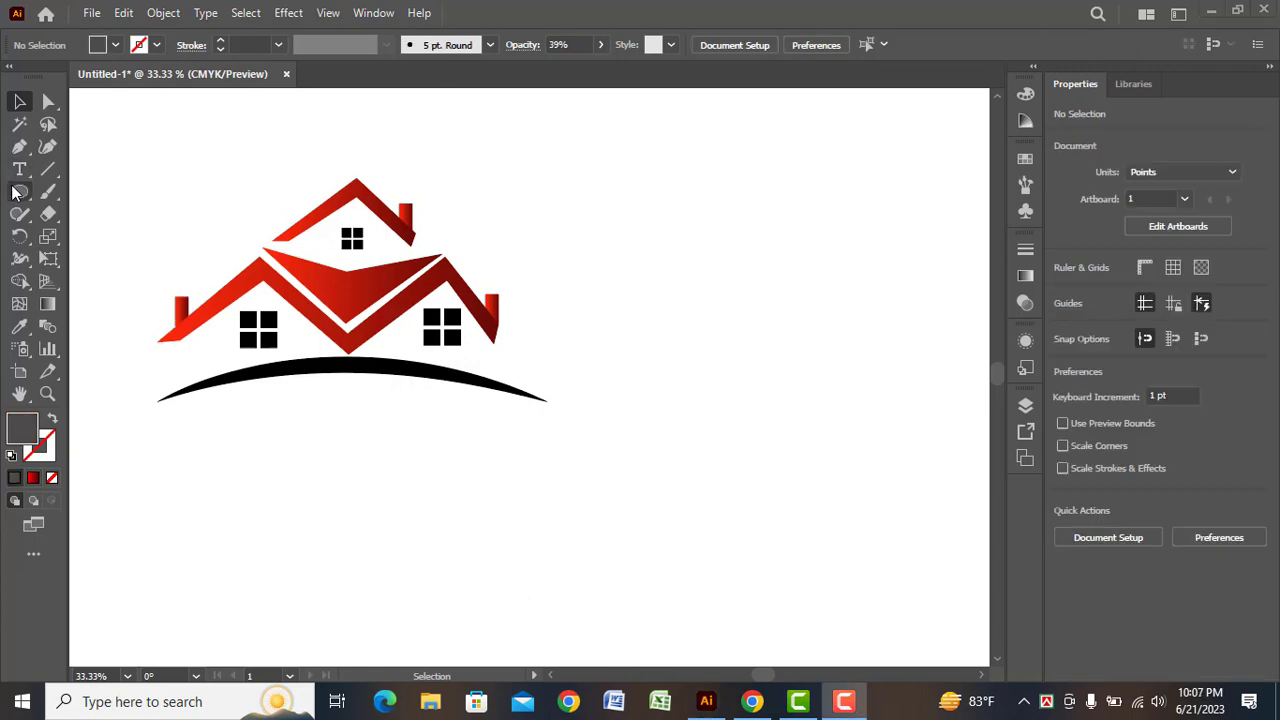
Draw a flat horizontal ellipse about 290 by 34 pt beside the house and fill it with a dark gray swatch
{"action": "left_click_drag", "start_coordinate": [15, 193], "coordinate": [86, 234]}
{"action": "left_click_drag", "start_coordinate": [626, 367], "coordinate": [786, 381]}
{"action": "left_click", "coordinate": [115, 45]}
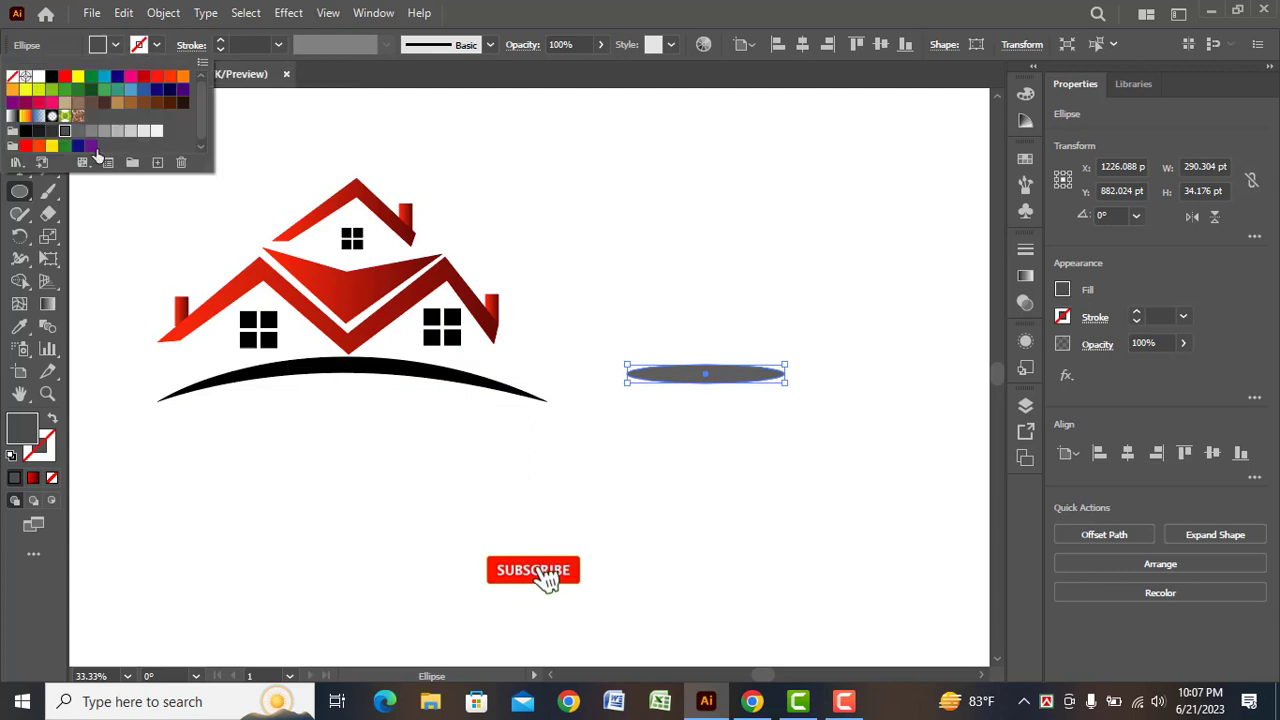
{"action": "left_click", "coordinate": [52, 131]}
Lower the ellipse's opacity to 49% and place it as a shadow centered just beneath the black arc
{"action": "left_click", "coordinate": [601, 45]}
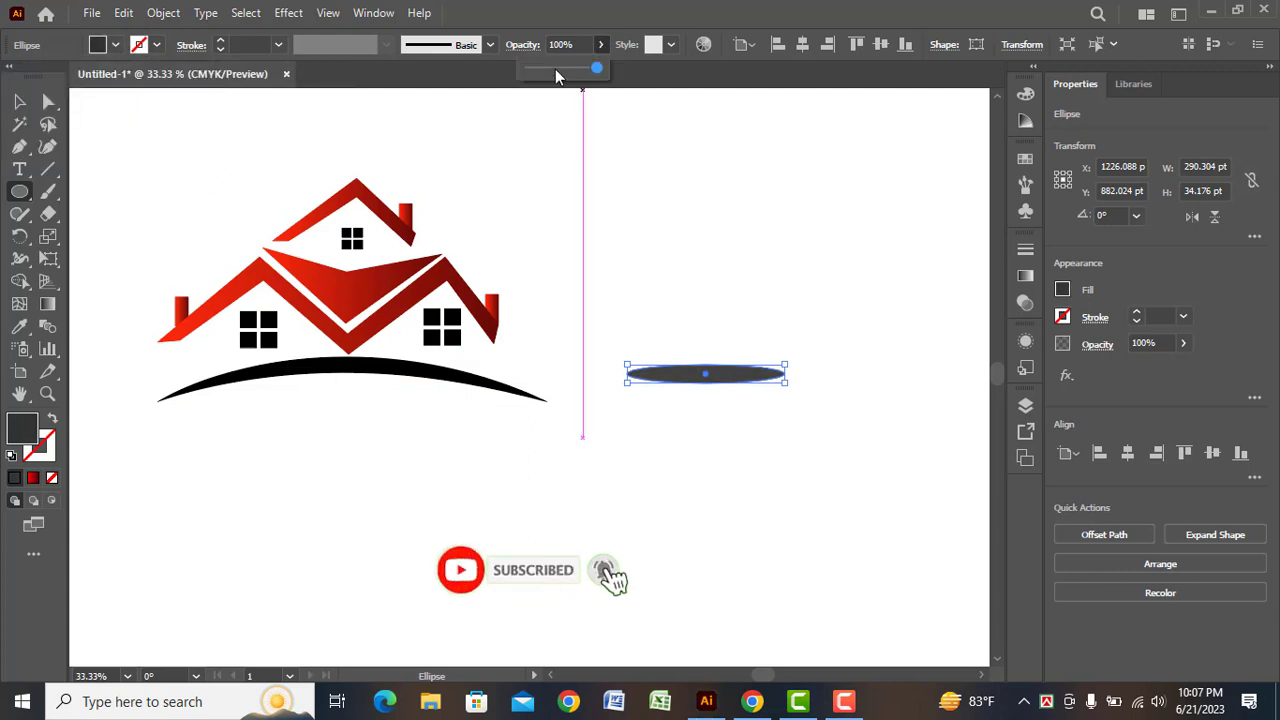
{"action": "left_click_drag", "start_coordinate": [556, 68], "coordinate": [577, 70]}
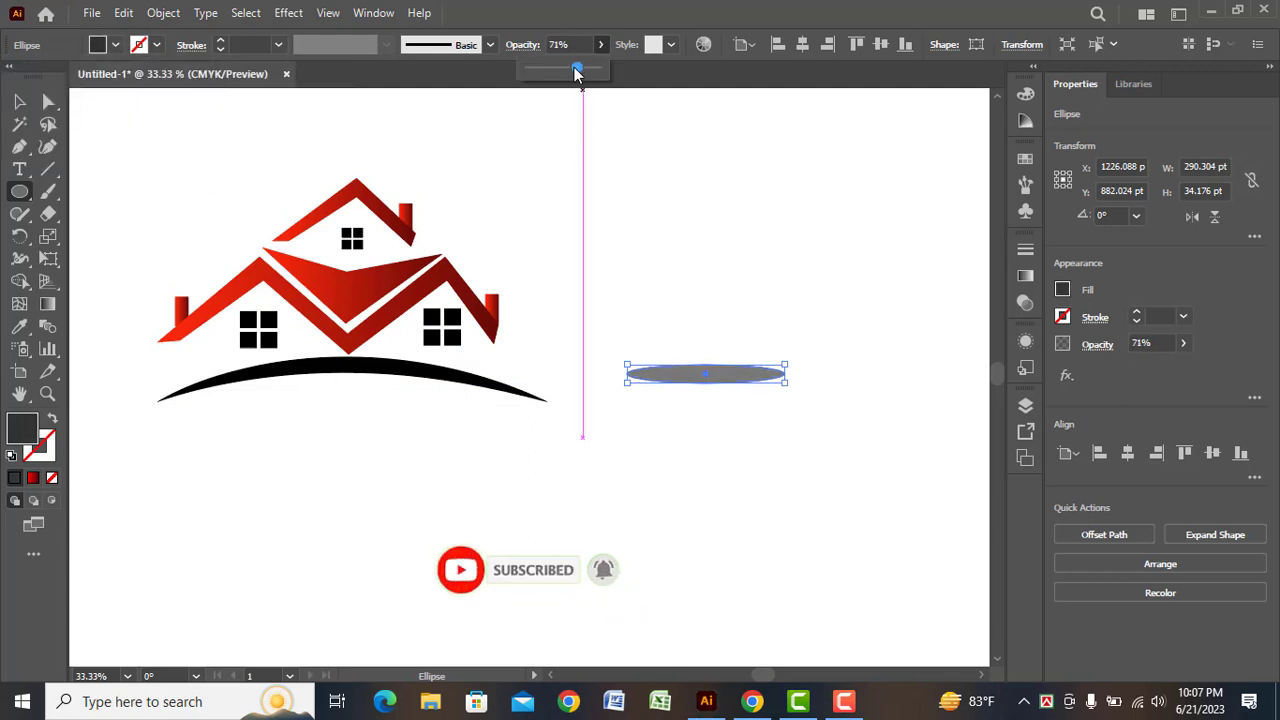
{"action": "key", "text": "v"}
{"action": "left_click", "coordinate": [646, 446]}
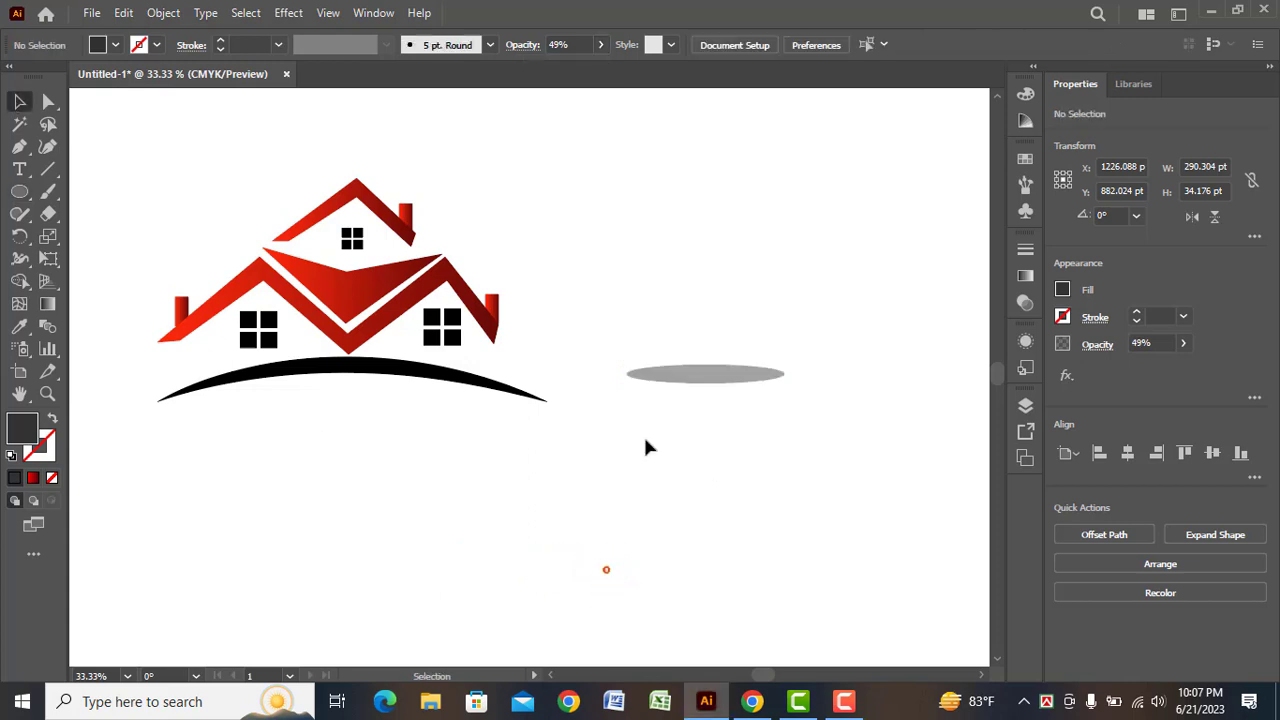
{"action": "left_click_drag", "start_coordinate": [700, 372], "coordinate": [342, 392]}
{"action": "left_click", "coordinate": [473, 535]}
Add the text "Business Name" in Bell MT Bold, enlarge it to about 68 pt and center it under the gray ellipse
{"action": "left_click", "coordinate": [14, 171]}
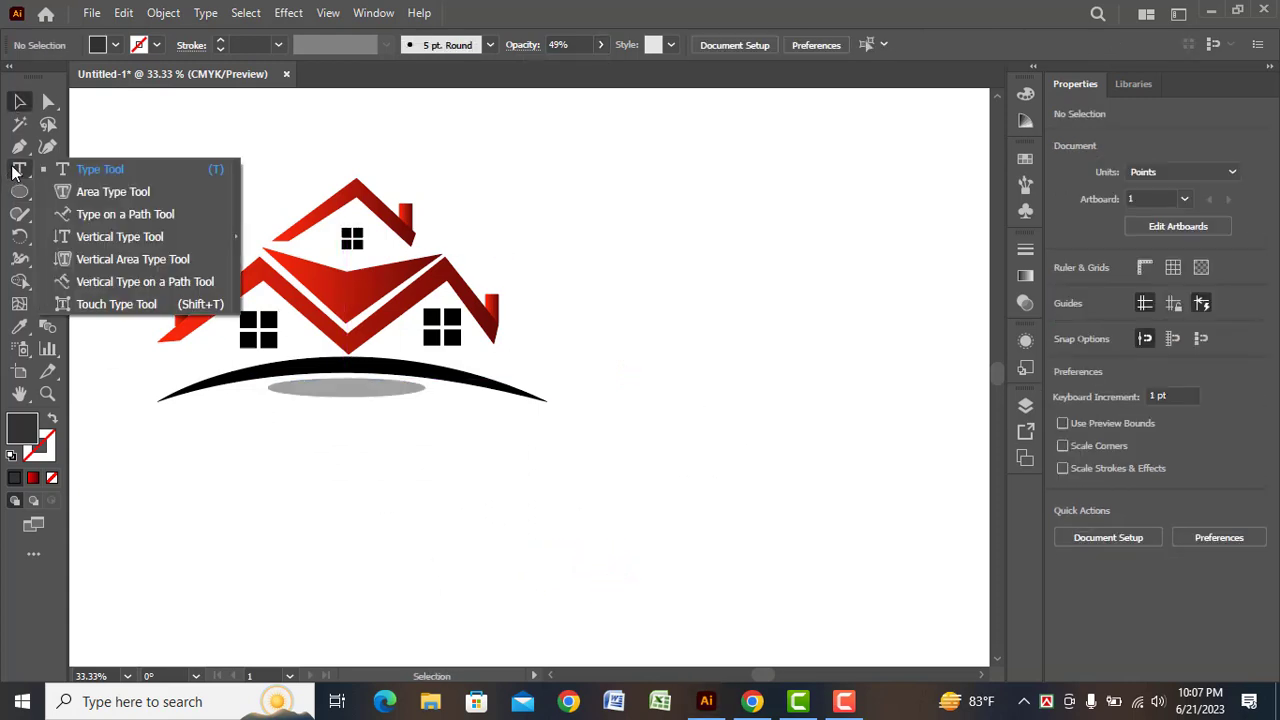
{"action": "left_click", "coordinate": [100, 169]}
{"action": "left_click", "coordinate": [292, 497]}
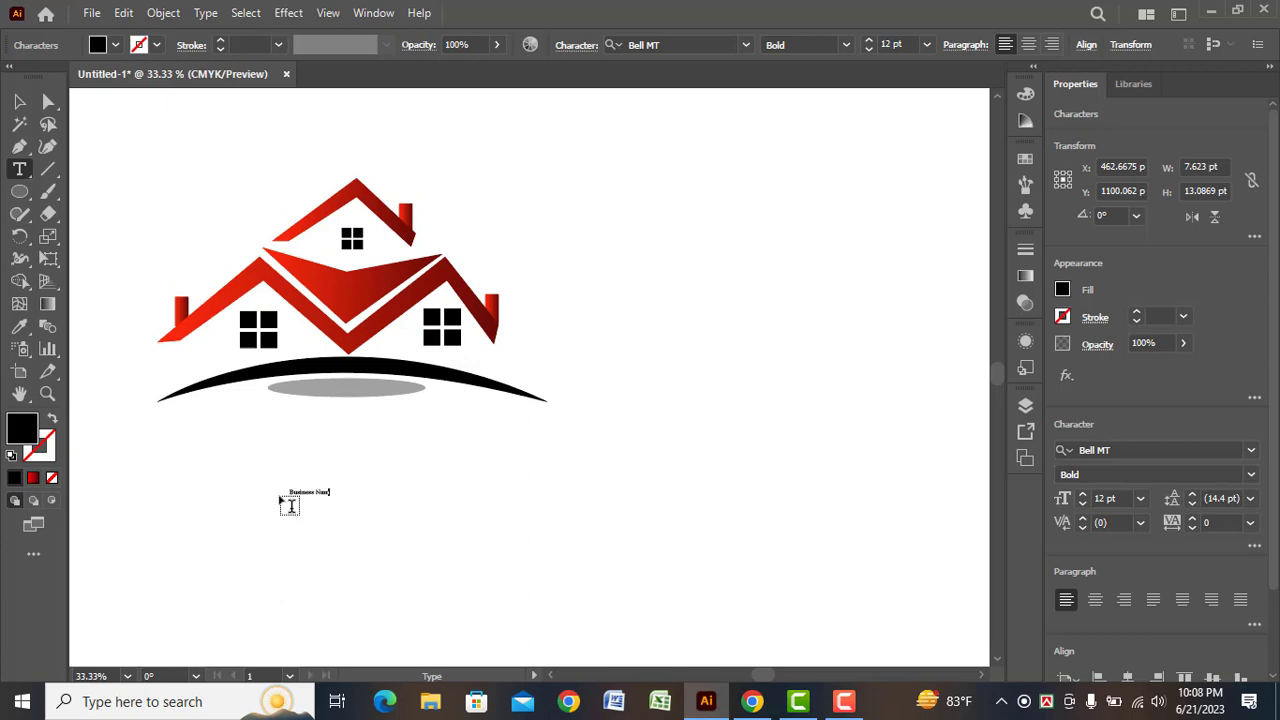
{"action": "left_click", "coordinate": [19, 101]}
{"action": "left_click_drag", "start_coordinate": [334, 499], "coordinate": [416, 458]}
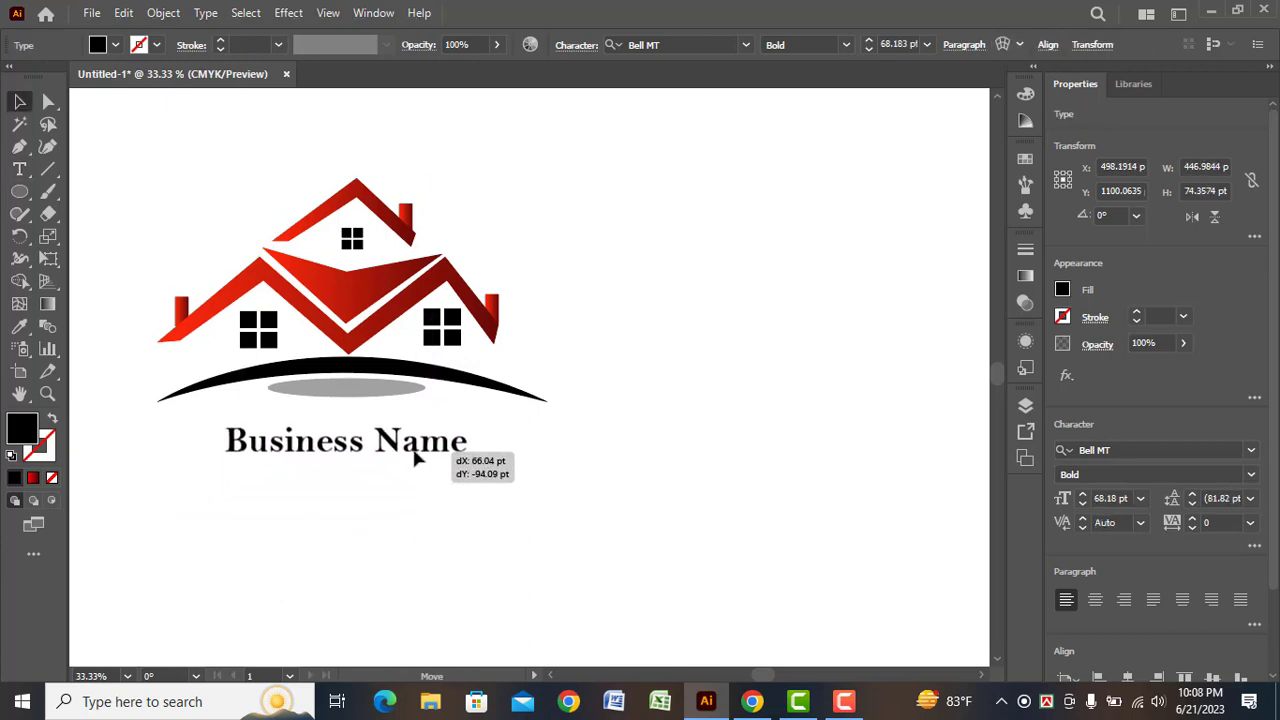
{"action": "left_click", "coordinate": [408, 517]}
Add the letter-spaced text "S L O G A N" in Bell MT Bold, enlarge it and place it directly beneath the business name
{"action": "key", "text": "s"}
{"action": "left_click", "coordinate": [19, 169]}
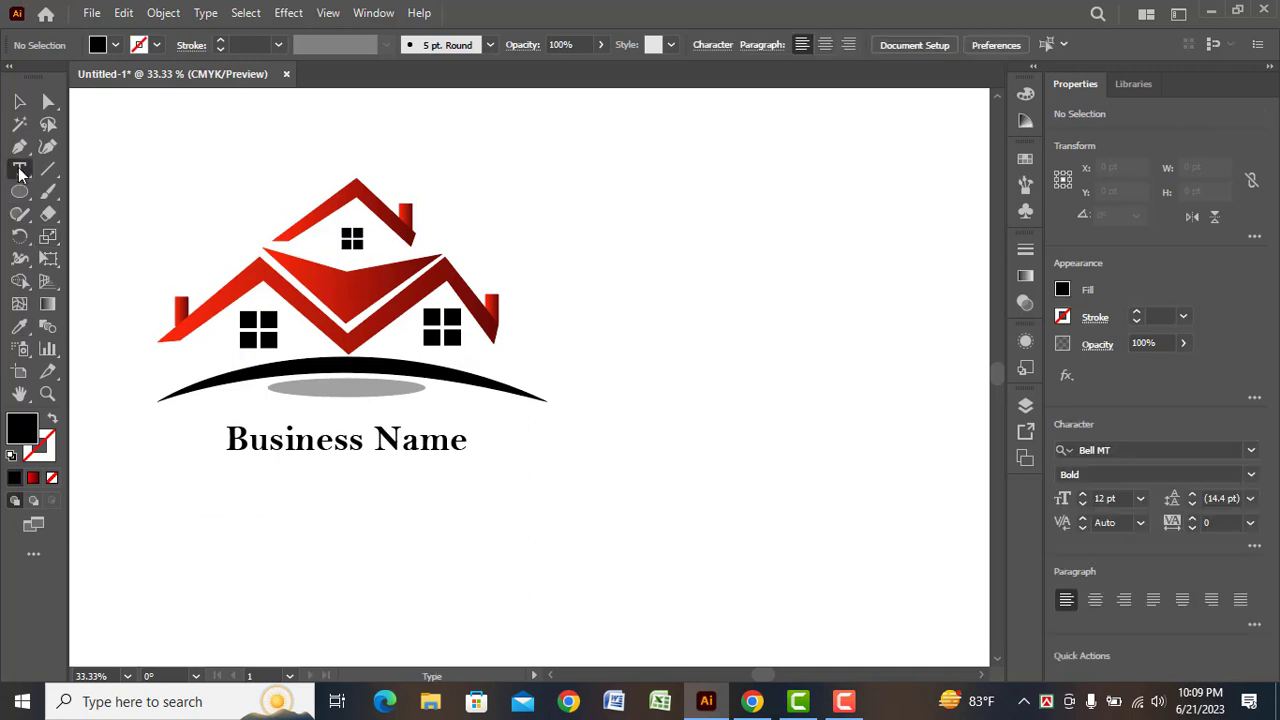
{"action": "left_click", "coordinate": [273, 495]}
{"action": "type", "text": "S"}
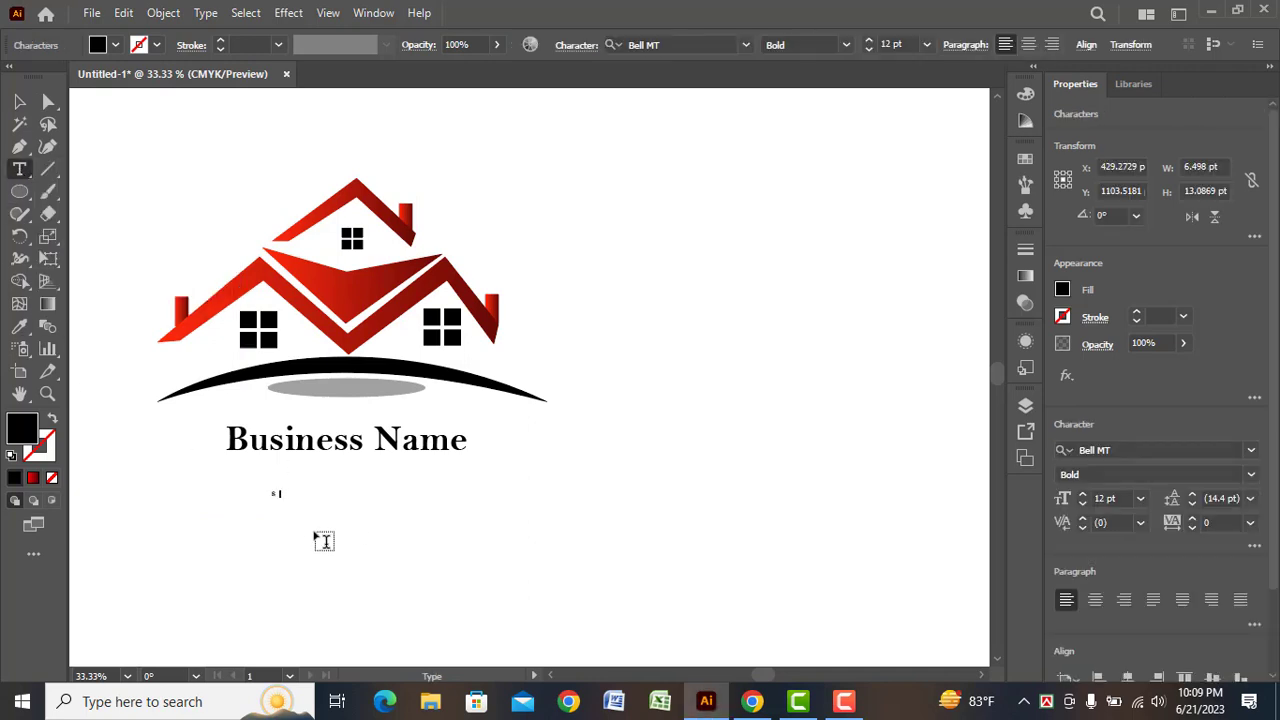
{"action": "type", "text": "u"}
{"action": "type", "text": "o"}
{"action": "type", "text": "GA"}
{"action": "type", "text": "N"}
{"action": "key", "text": "Escape"}
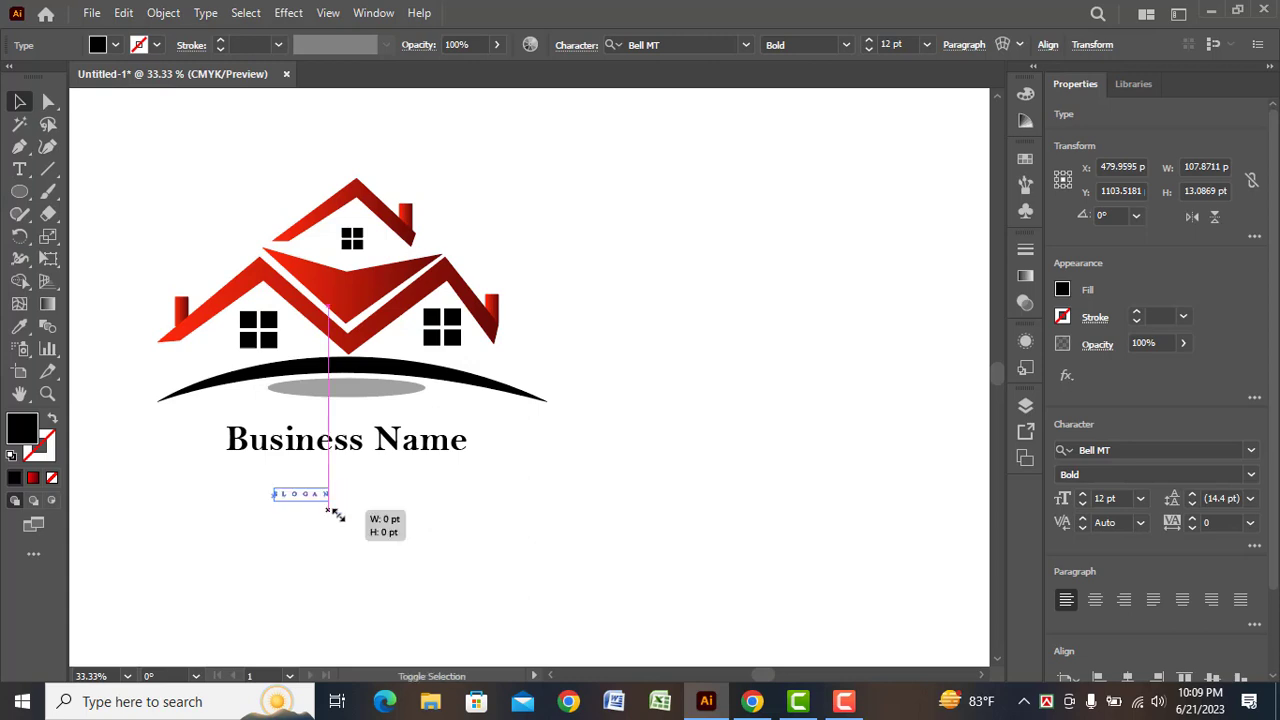
{"action": "left_click_drag", "start_coordinate": [331, 511], "coordinate": [406, 478]}
{"action": "left_click", "coordinate": [392, 549]}
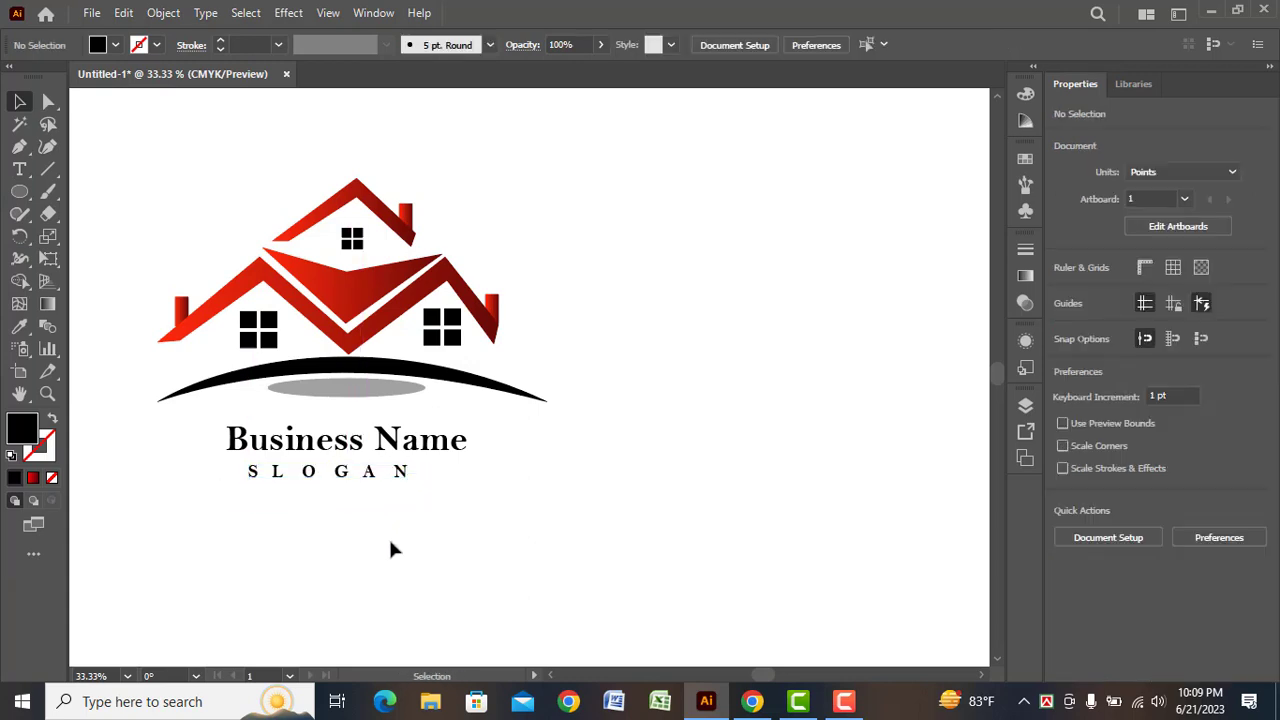